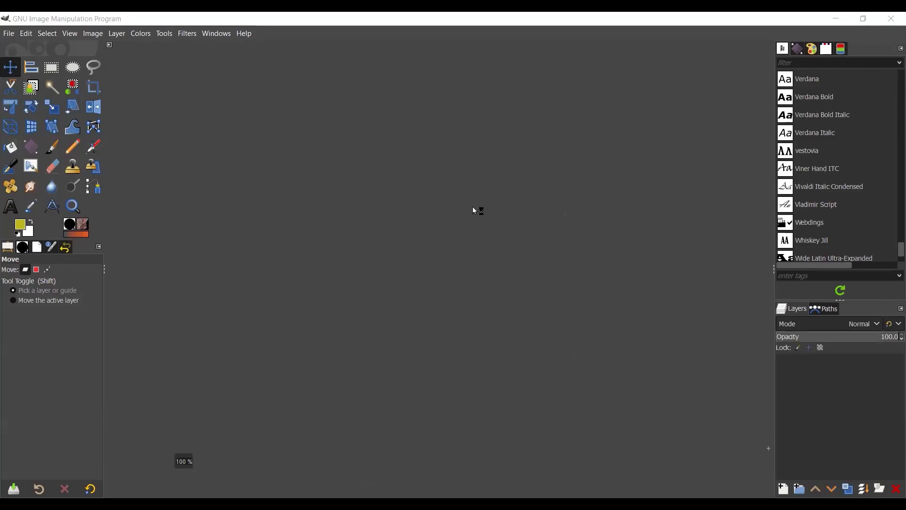
Add a new transparent layer named triangle.
{"action": "key", "text": "shift+ctrl+n"}
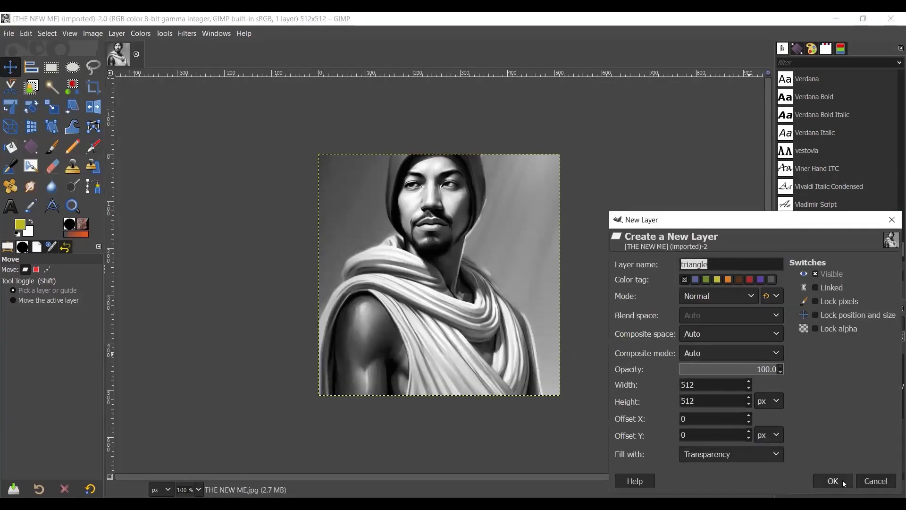
{"action": "key", "text": "Return"}
{"action": "left_click_drag", "start_coordinate": [845, 454], "coordinate": [848, 390]}
Add guides around the image edges from a full selection, plus a vertical guide at 50%.
{"action": "key", "text": "ctrl+a"}
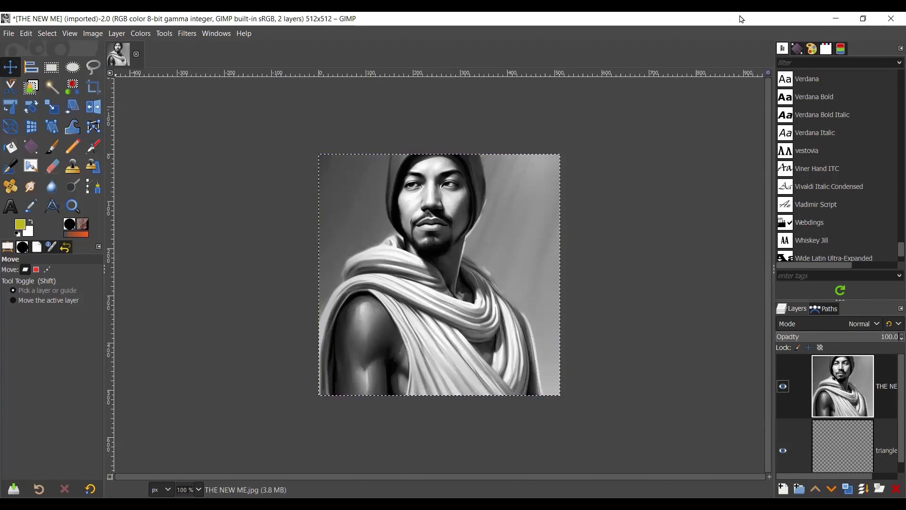
{"action": "left_click", "coordinate": [93, 33]}
{"action": "mouse_move", "coordinate": [104, 319]}
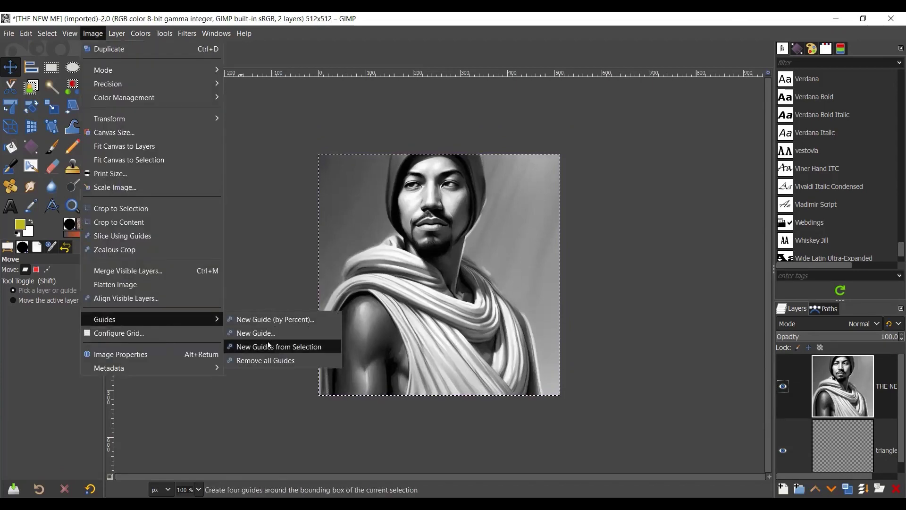
{"action": "left_click", "coordinate": [284, 346]}
{"action": "left_click", "coordinate": [93, 33]}
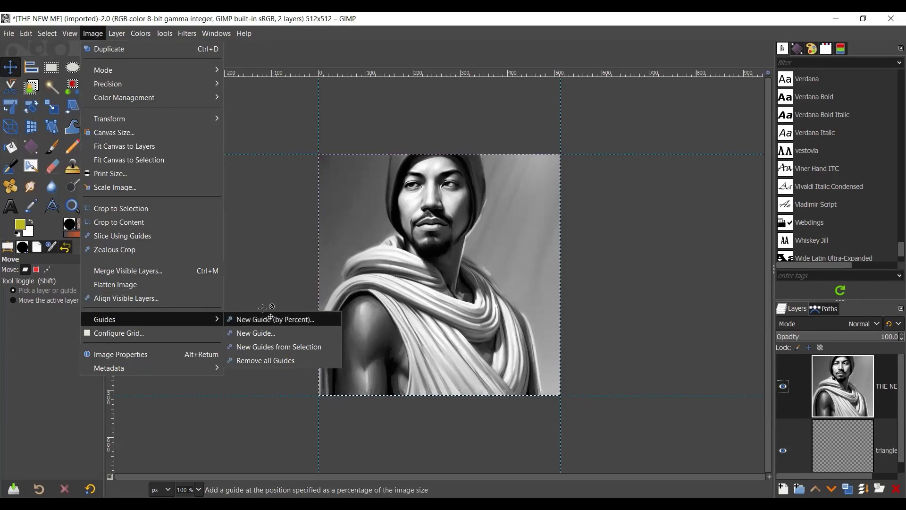
{"action": "left_click", "coordinate": [271, 319]}
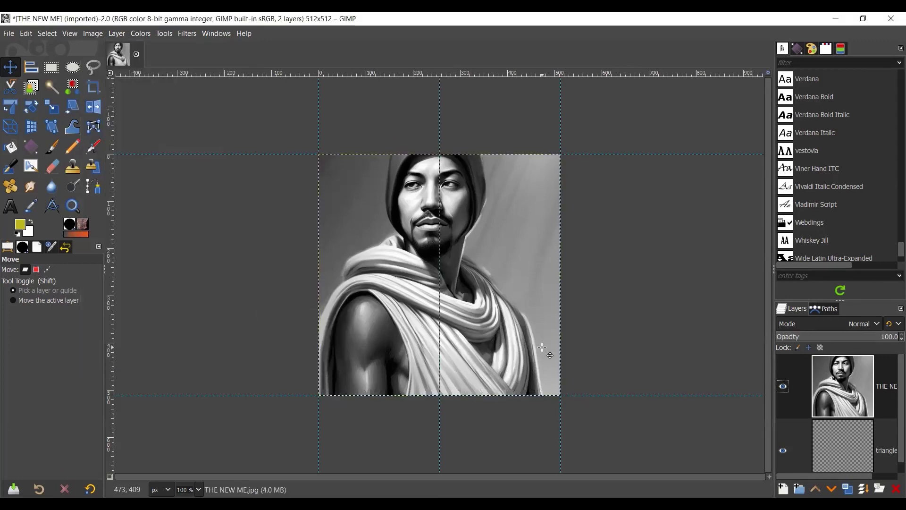
With the Paths tool, place anchors from the bottom-left corner up the left side to the neck.
{"action": "key", "text": "b"}
{"action": "scroll", "coordinate": [313, 395], "scroll_direction": "up", "scroll_amount": 2, "text": "ctrl"}
{"action": "scroll", "coordinate": [313, 395], "scroll_direction": "up", "scroll_amount": 1, "text": "ctrl"}
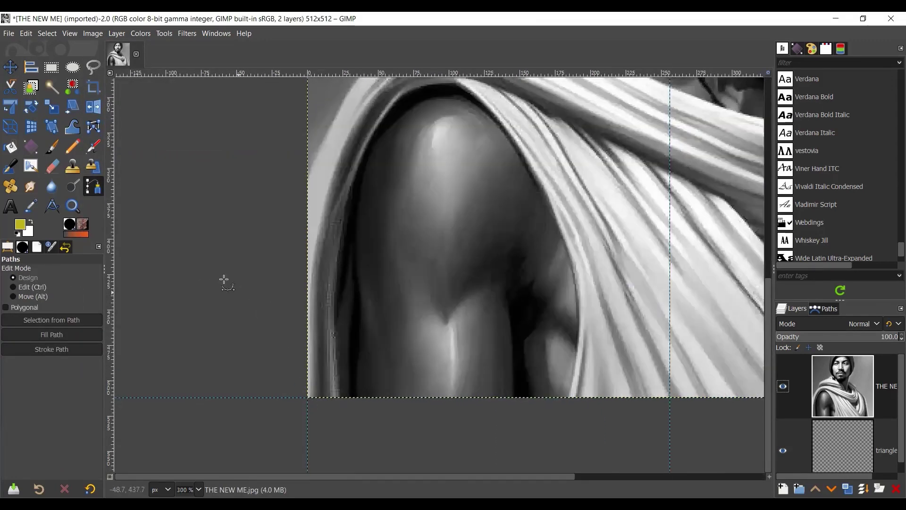
{"action": "left_click", "coordinate": [308, 398]}
{"action": "scroll", "coordinate": [304, 378], "scroll_direction": "up", "scroll_amount": 3}
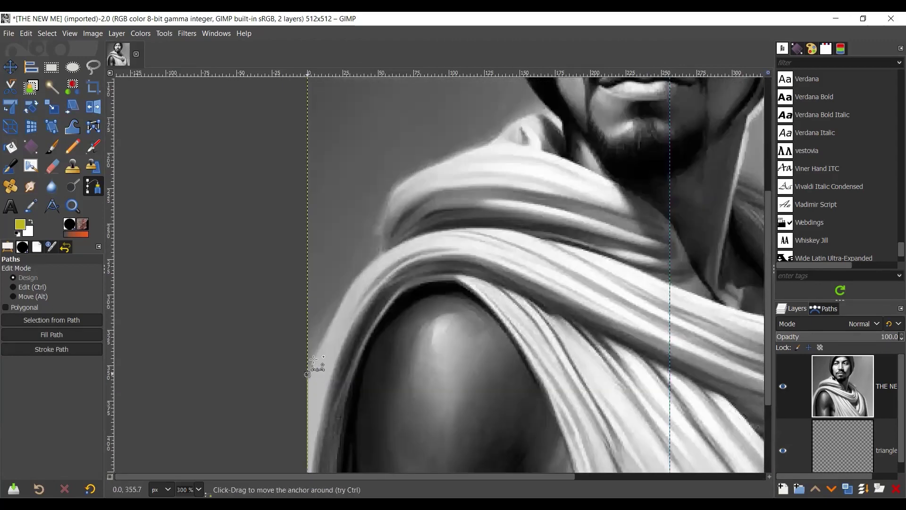
{"action": "left_click", "coordinate": [316, 364]}
{"action": "scroll", "coordinate": [486, 227], "scroll_direction": "up", "scroll_amount": 1}
{"action": "left_click", "coordinate": [490, 239]}
{"action": "left_click", "coordinate": [543, 206]}
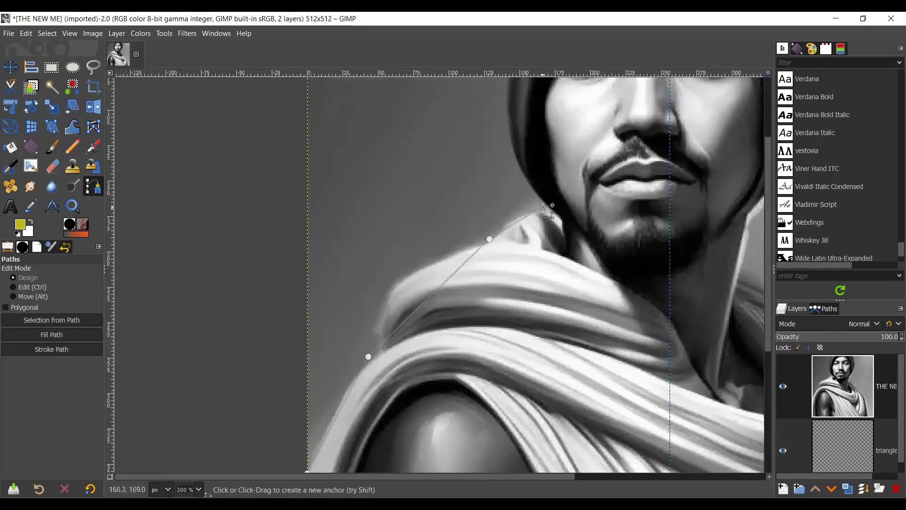
Continue the outline across the hood's top edge and down beside the right of the neck.
{"action": "scroll", "coordinate": [597, 227], "scroll_direction": "down", "scroll_amount": 1, "text": "ctrl"}
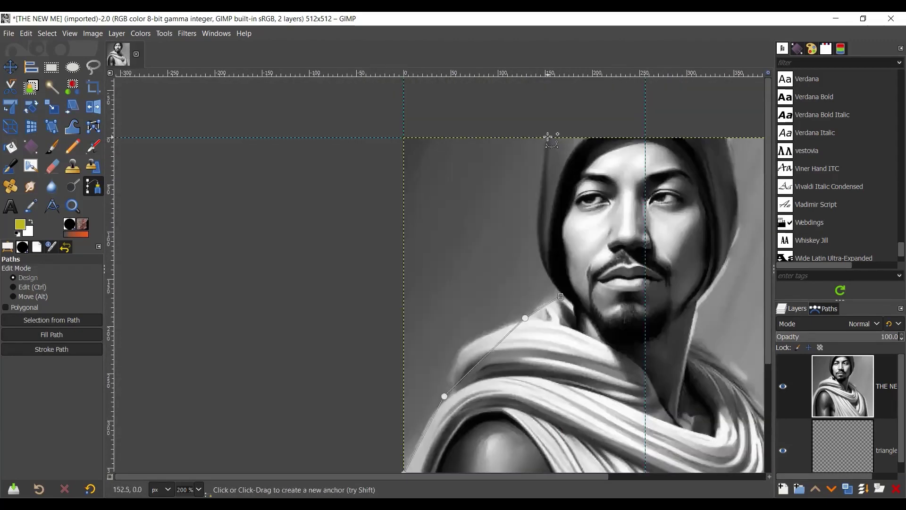
{"action": "left_click", "coordinate": [548, 138]}
{"action": "scroll", "coordinate": [717, 210], "scroll_direction": "right", "scroll_amount": 5}
{"action": "left_click", "coordinate": [401, 151]}
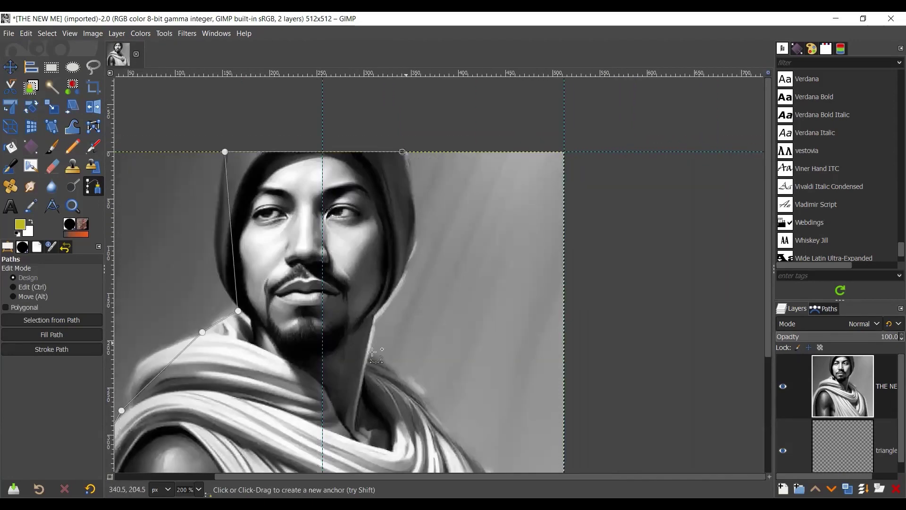
{"action": "left_click", "coordinate": [376, 316]}
{"action": "scroll", "coordinate": [541, 337], "scroll_direction": "down", "scroll_amount": 3}
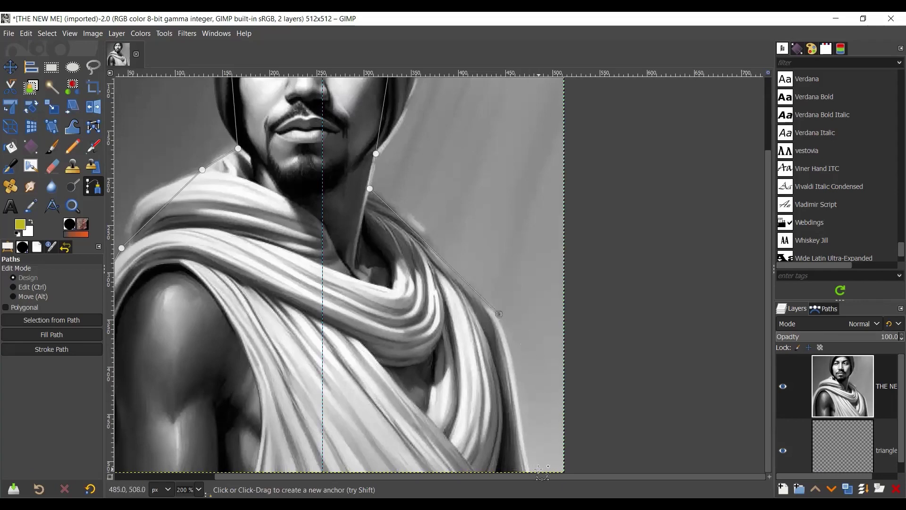
{"action": "scroll", "coordinate": [529, 468], "scroll_direction": "down", "scroll_amount": 1}
{"action": "scroll", "coordinate": [529, 467], "scroll_direction": "down", "scroll_amount": 1}
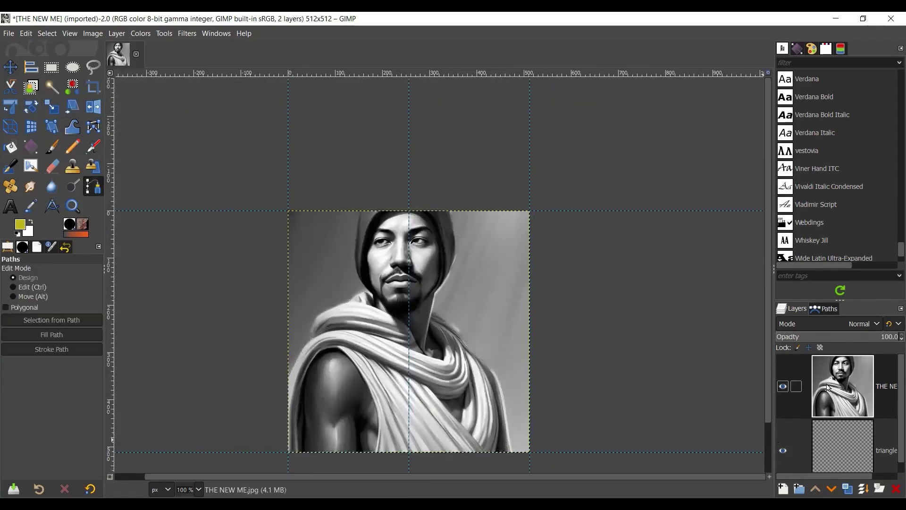
{"action": "left_click", "coordinate": [824, 308]}
Make the outline path visible and curve its right segment near the bottom anchor.
{"action": "left_click", "coordinate": [783, 361]}
{"action": "left_click", "coordinate": [475, 451]}
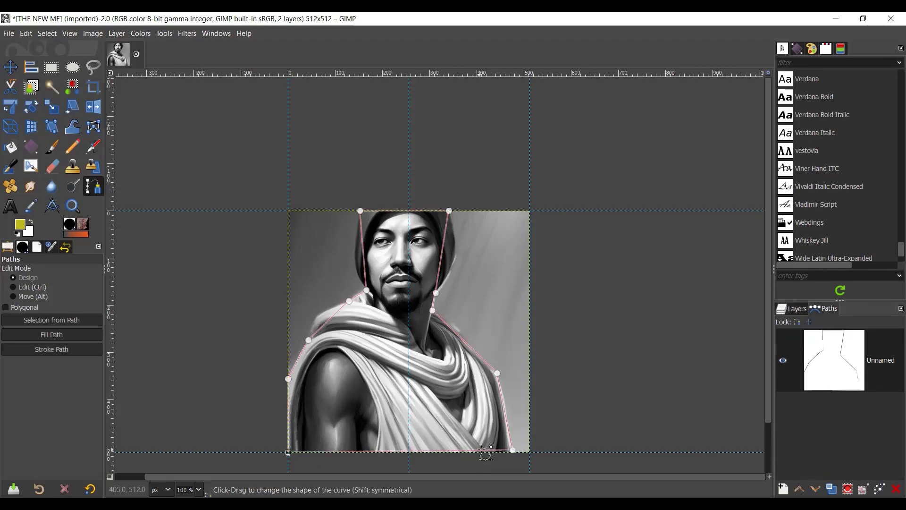
{"action": "scroll", "coordinate": [475, 451], "scroll_direction": "up", "scroll_amount": 2}
{"action": "scroll", "coordinate": [475, 451], "scroll_direction": "up", "scroll_amount": 1}
{"action": "scroll", "coordinate": [475, 451], "scroll_direction": "up", "scroll_amount": 1}
{"action": "scroll", "coordinate": [675, 441], "scroll_direction": "right", "scroll_amount": 2}
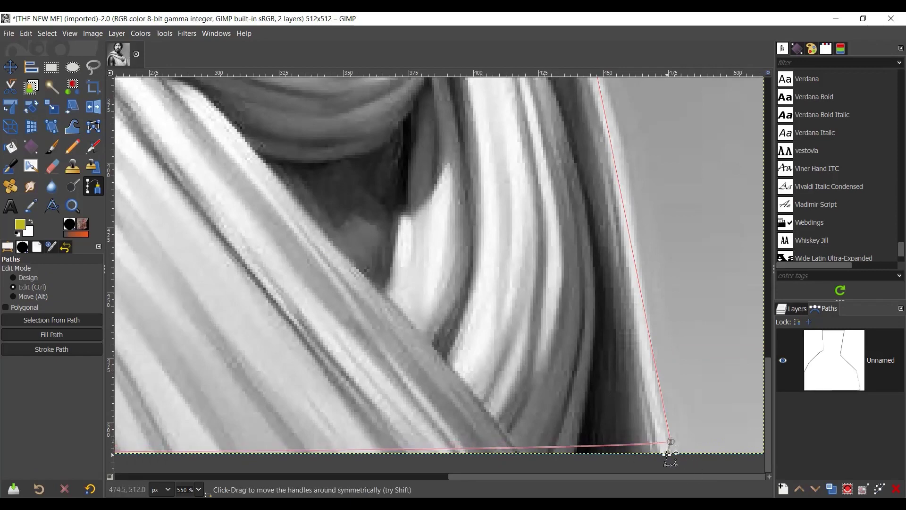
{"action": "mouse_move", "coordinate": [671, 440]}
{"action": "left_mouse_down"}
{"action": "mouse_move", "coordinate": [679, 441]}
{"action": "mouse_move", "coordinate": [673, 452]}
{"action": "mouse_move", "coordinate": [670, 436]}
{"action": "left_mouse_up"}
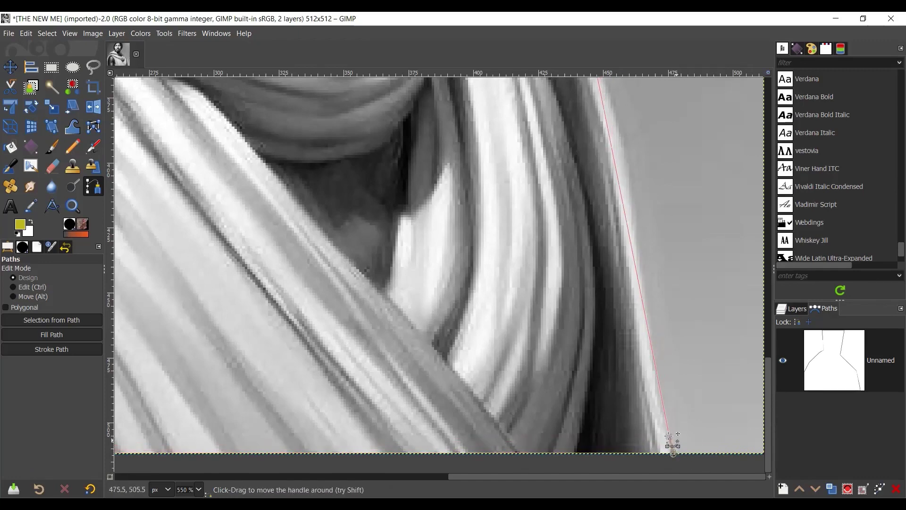
{"action": "scroll", "coordinate": [308, 323], "scroll_direction": "left", "scroll_amount": 10}
{"action": "scroll", "coordinate": [308, 324], "scroll_direction": "left", "scroll_amount": 10}
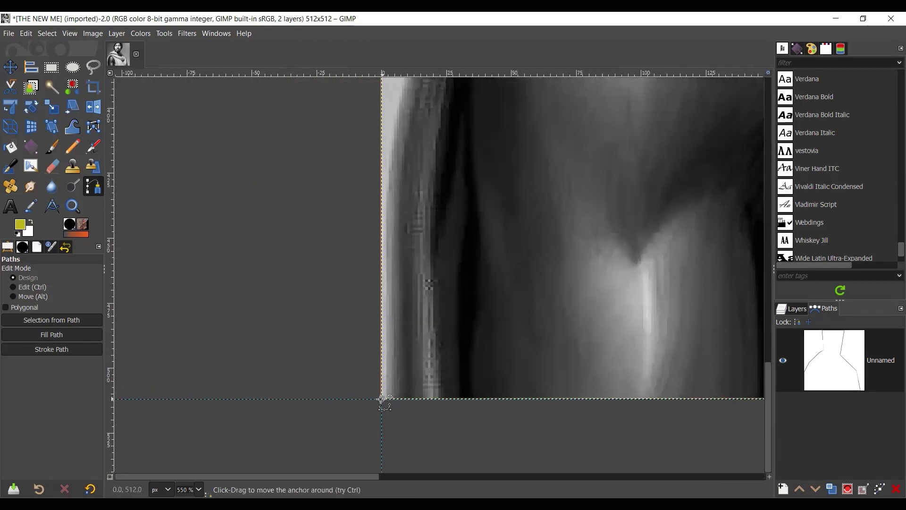
{"action": "scroll", "coordinate": [383, 400], "scroll_direction": "up", "scroll_amount": 10}
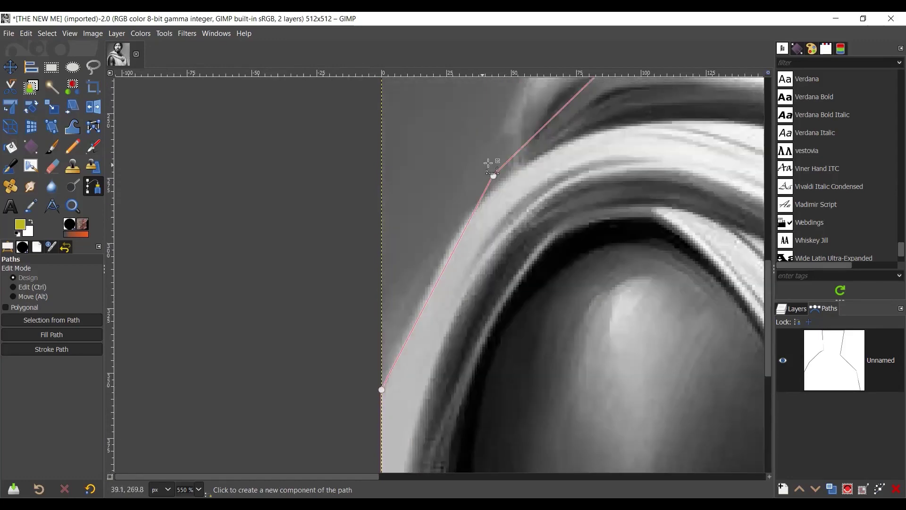
Move the shoulder anchor outward and curve the lower shoulder segment, adding an anchor on it.
{"action": "left_click_drag", "start_coordinate": [494, 176], "coordinate": [507, 175]}
{"action": "left_click_drag", "start_coordinate": [474, 233], "coordinate": [464, 221]}
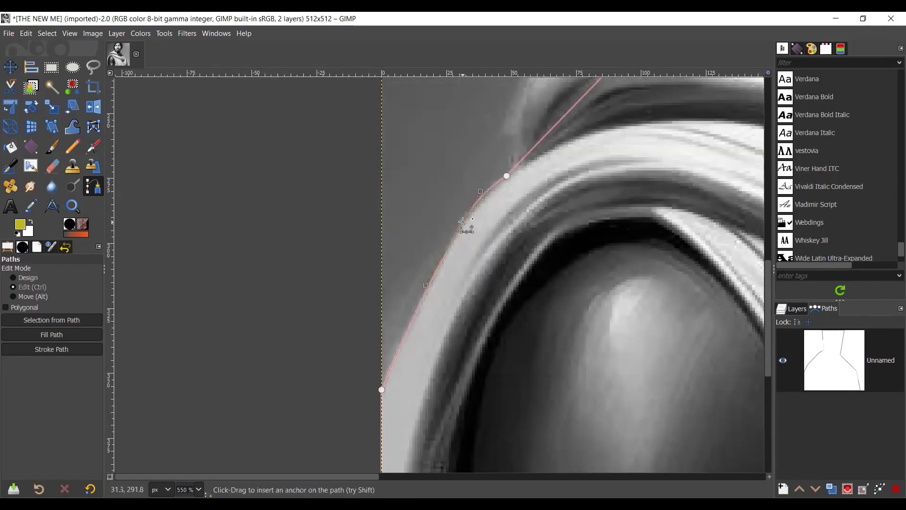
{"action": "left_click", "coordinate": [462, 224], "text": "ctrl"}
{"action": "scroll", "coordinate": [416, 456], "scroll_direction": "up", "scroll_amount": 5}
{"action": "scroll", "coordinate": [417, 456], "scroll_direction": "right", "scroll_amount": 3}
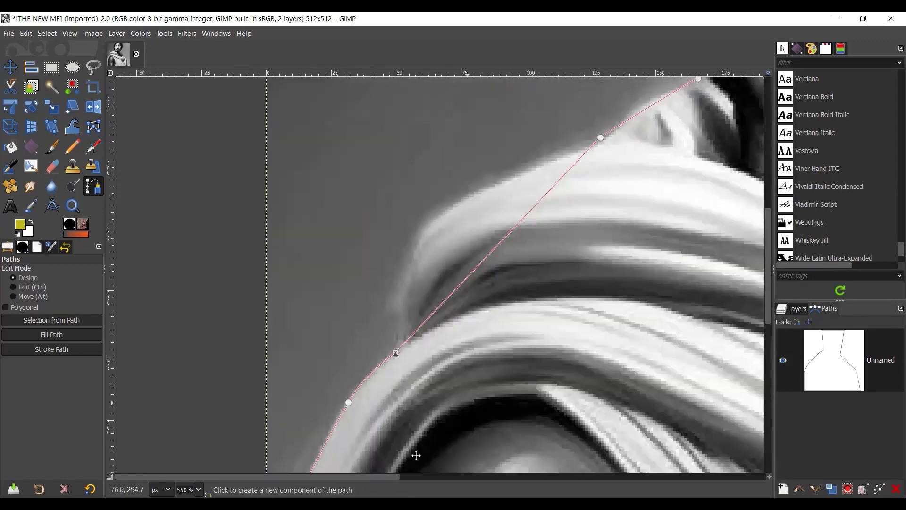
{"action": "scroll", "coordinate": [417, 456], "scroll_direction": "up", "scroll_amount": 3}
{"action": "scroll", "coordinate": [417, 456], "scroll_direction": "right", "scroll_amount": 3}
Bend the shoulder and neck segments so they follow the scarf edge.
{"action": "left_click_drag", "start_coordinate": [411, 339], "coordinate": [433, 225]}
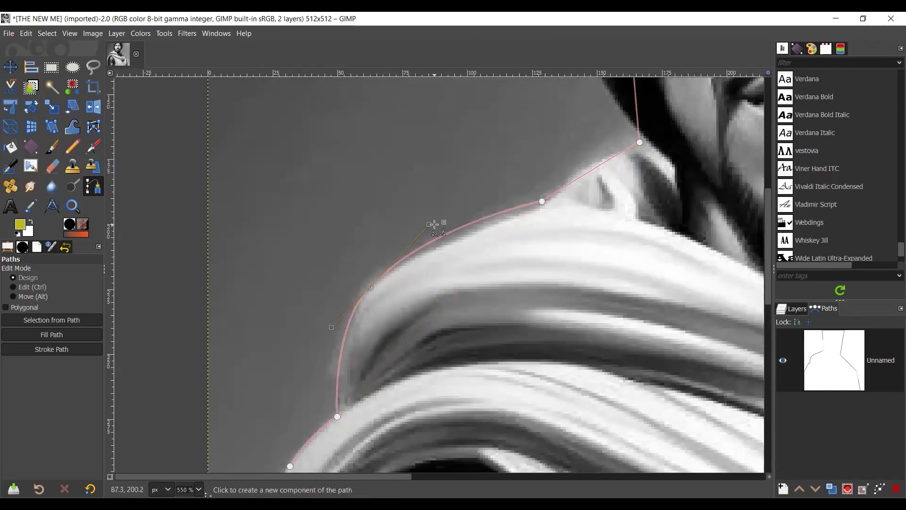
{"action": "scroll", "coordinate": [536, 308], "scroll_direction": "up", "scroll_amount": 3}
{"action": "scroll", "coordinate": [537, 307], "scroll_direction": "right", "scroll_amount": 3}
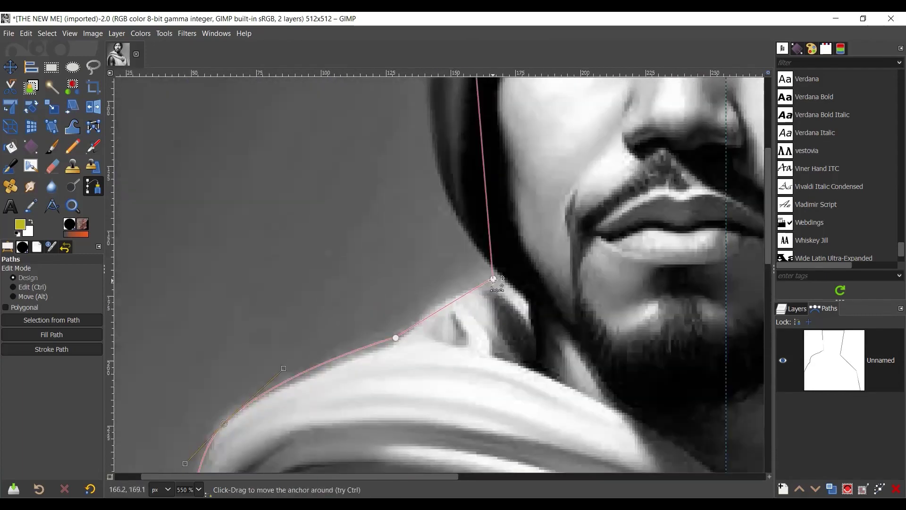
{"action": "left_click_drag", "start_coordinate": [493, 279], "coordinate": [496, 275]}
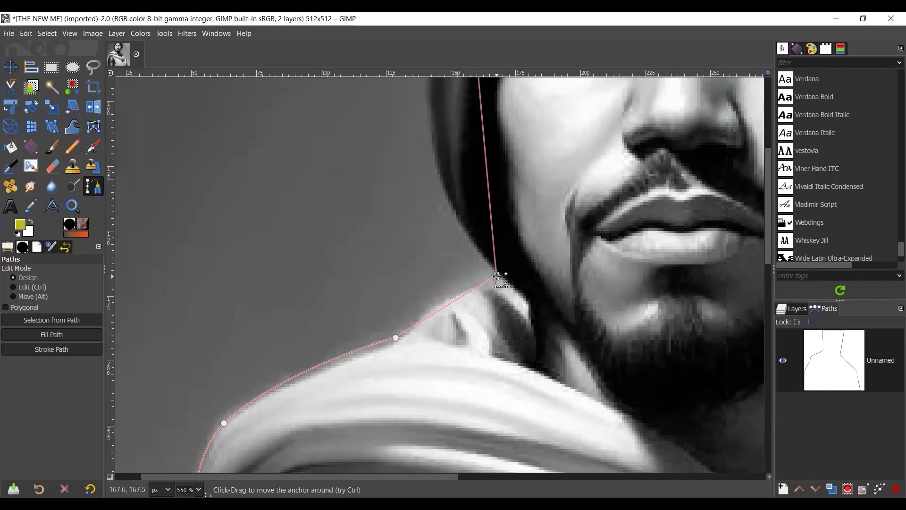
{"action": "left_click_drag", "start_coordinate": [448, 304], "coordinate": [461, 285]}
{"action": "left_click_drag", "start_coordinate": [395, 338], "coordinate": [389, 346]}
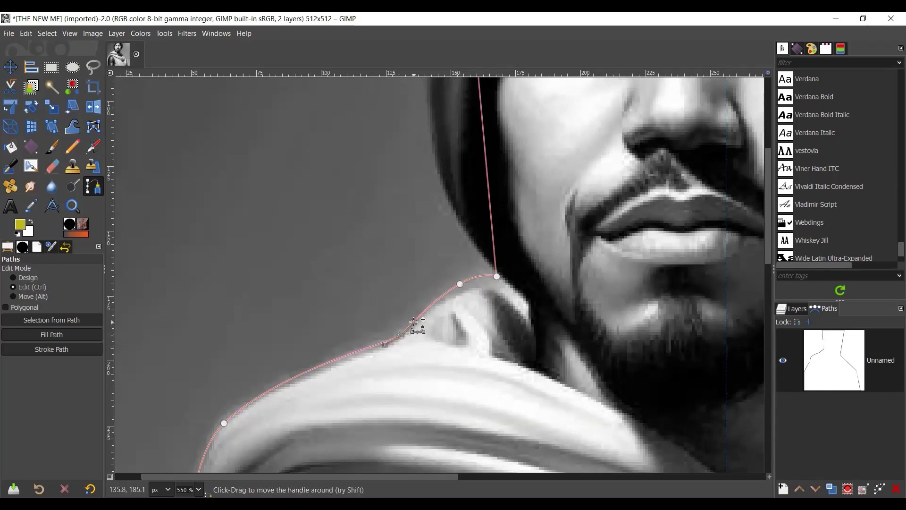
{"action": "scroll", "coordinate": [453, 325], "scroll_direction": "down", "scroll_amount": 1}
{"action": "scroll", "coordinate": [491, 330], "scroll_direction": "up", "scroll_amount": 5}
Adjust the path curves along the hood's left and right edges.
{"action": "left_click_drag", "start_coordinate": [491, 333], "coordinate": [452, 335]}
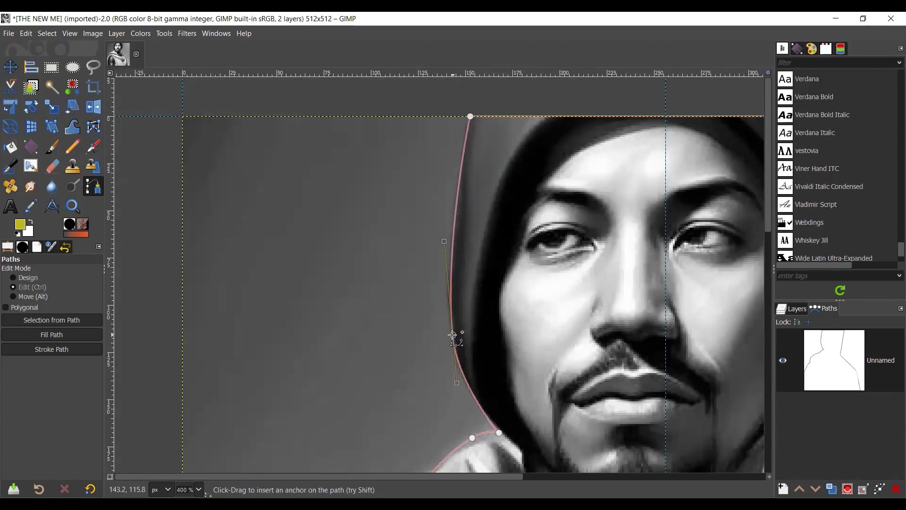
{"action": "left_click_drag", "start_coordinate": [444, 241], "coordinate": [443, 230]}
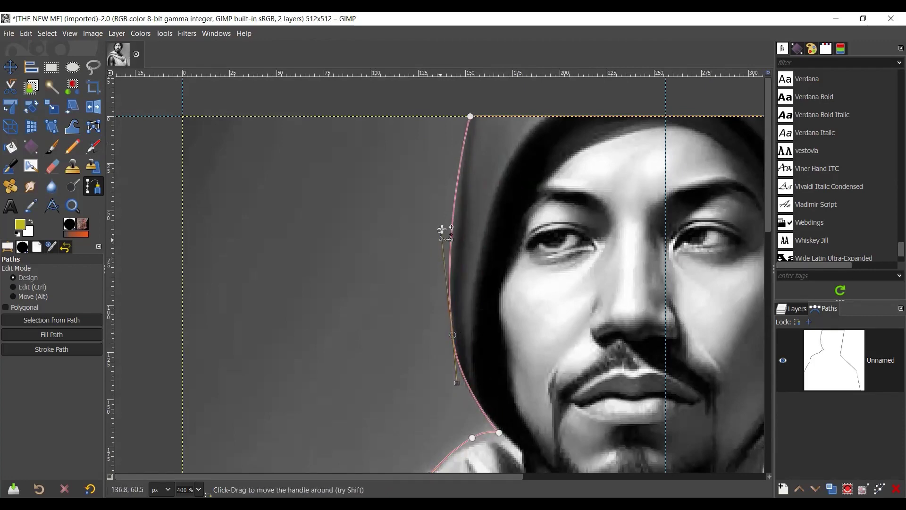
{"action": "scroll", "coordinate": [188, 250], "scroll_direction": "right", "scroll_amount": 5}
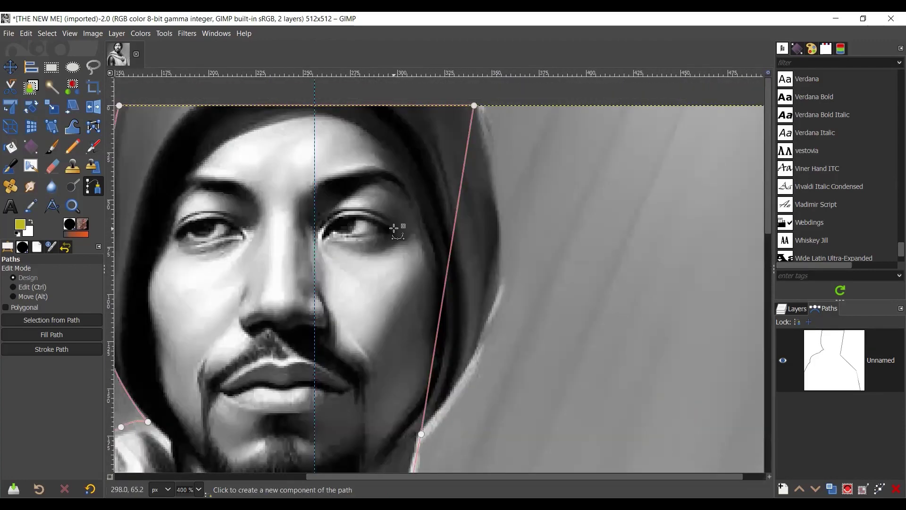
{"action": "left_click_drag", "start_coordinate": [452, 247], "coordinate": [498, 286]}
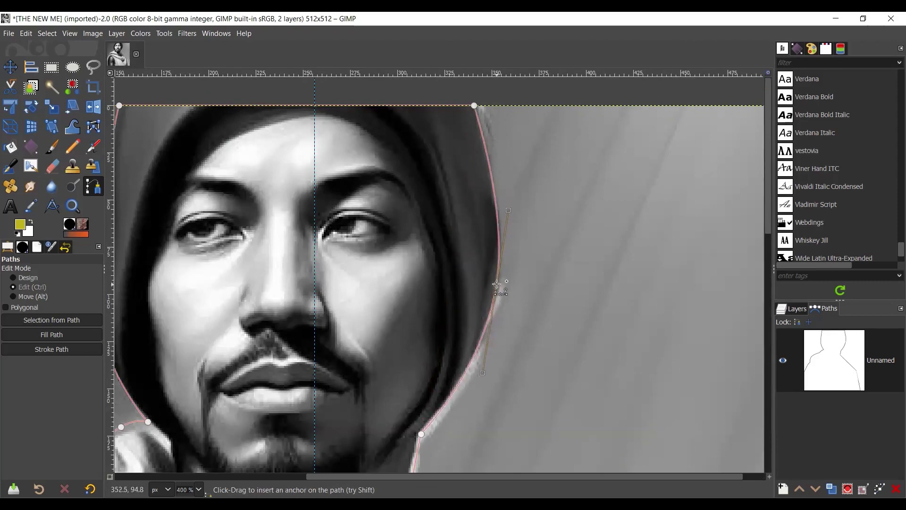
{"action": "scroll", "coordinate": [454, 319], "scroll_direction": "down", "scroll_amount": 2}
{"action": "scroll", "coordinate": [425, 326], "scroll_direction": "down", "scroll_amount": 3}
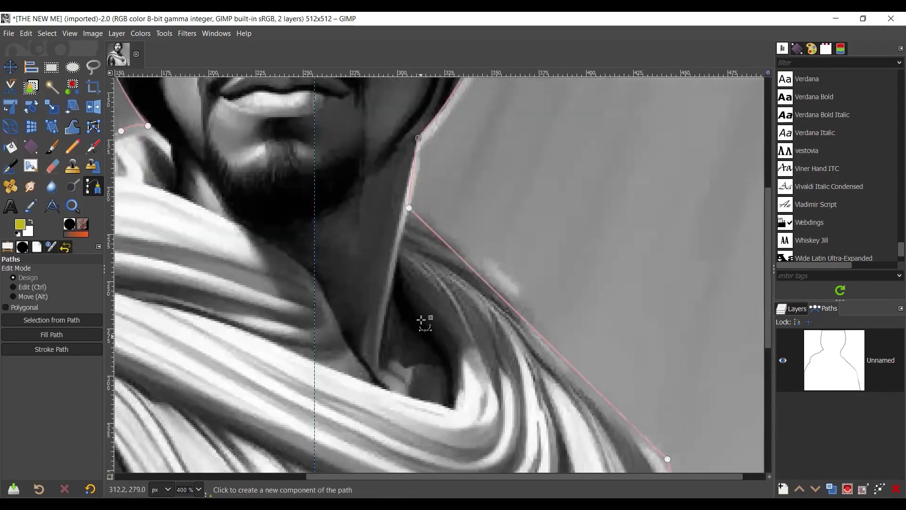
{"action": "scroll", "coordinate": [424, 322], "scroll_direction": "up", "scroll_amount": 2}
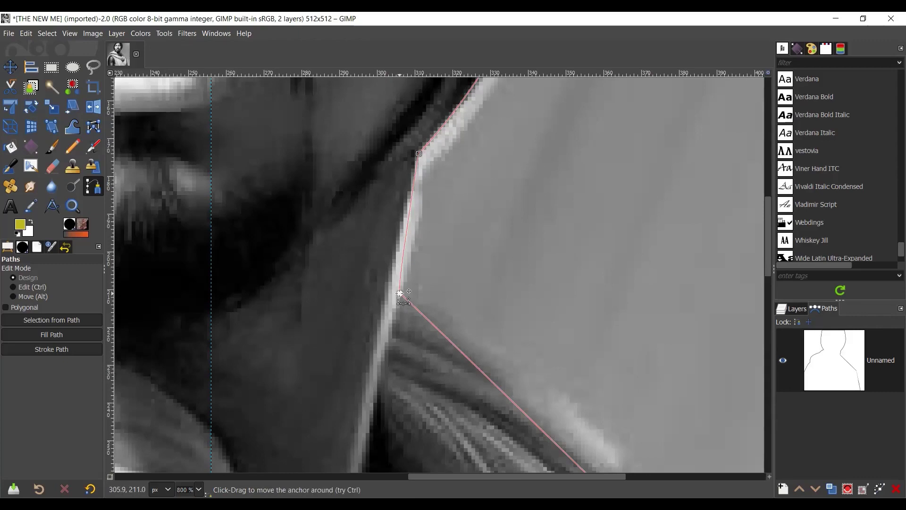
Move the neck anchor onto the edge and curve the path along the scarf with a new anchor.
{"action": "left_click_drag", "start_coordinate": [401, 298], "coordinate": [392, 281]}
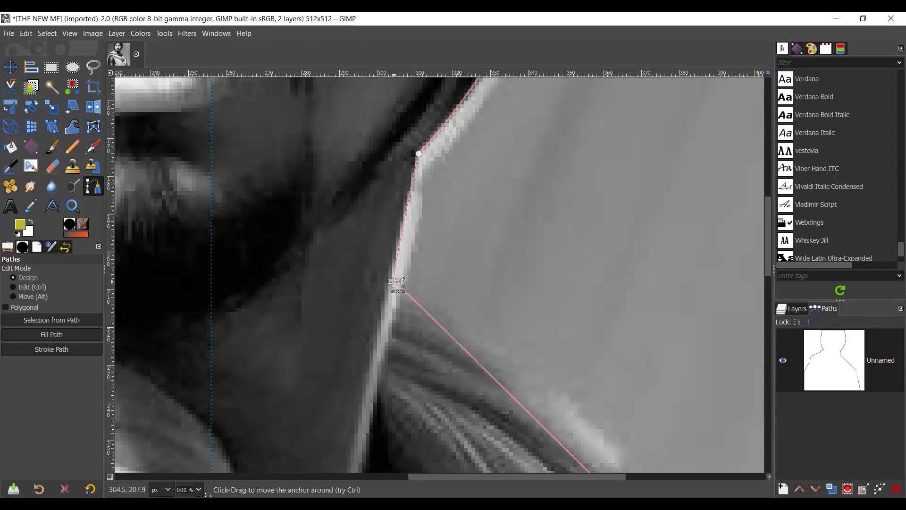
{"action": "scroll", "coordinate": [451, 289], "scroll_direction": "down", "scroll_amount": 3}
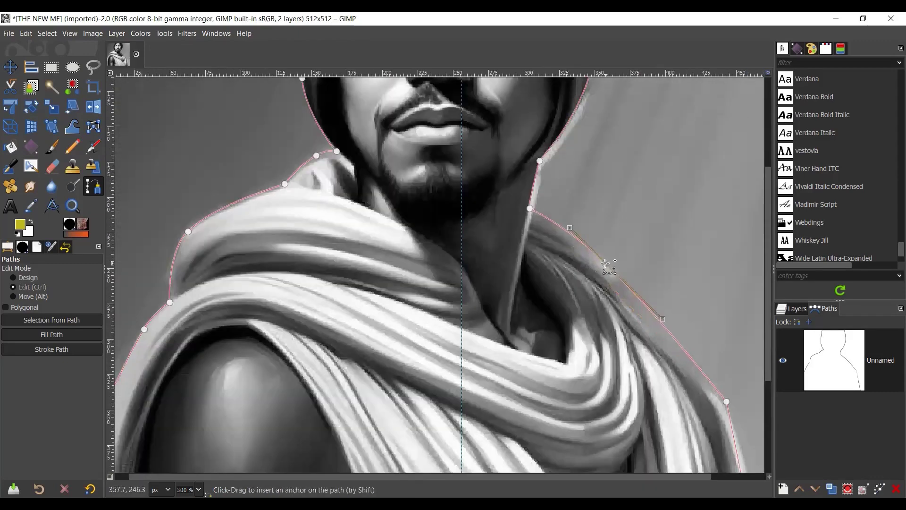
{"action": "scroll", "coordinate": [532, 328], "scroll_direction": "up", "scroll_amount": 2}
{"action": "scroll", "coordinate": [532, 327], "scroll_direction": "up", "scroll_amount": 1}
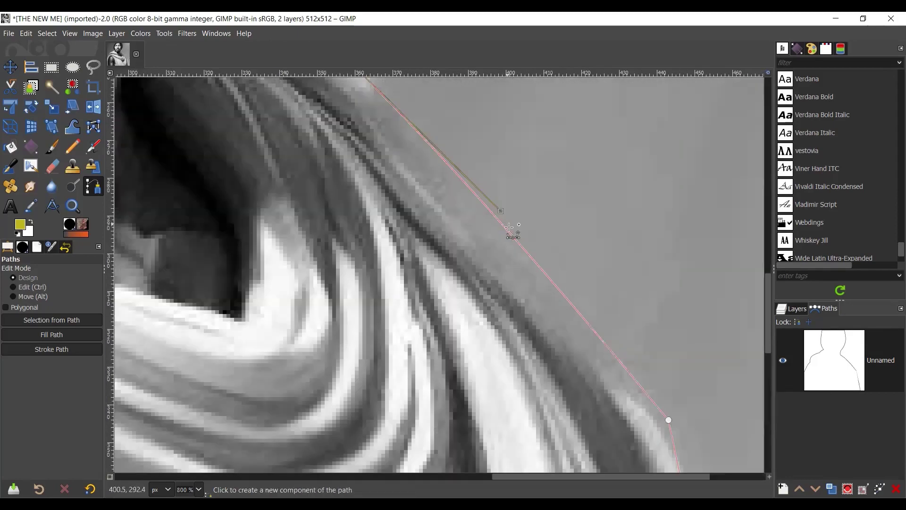
{"action": "left_click", "coordinate": [492, 244], "text": "ctrl"}
{"action": "scroll", "coordinate": [498, 297], "scroll_direction": "right", "scroll_amount": 4}
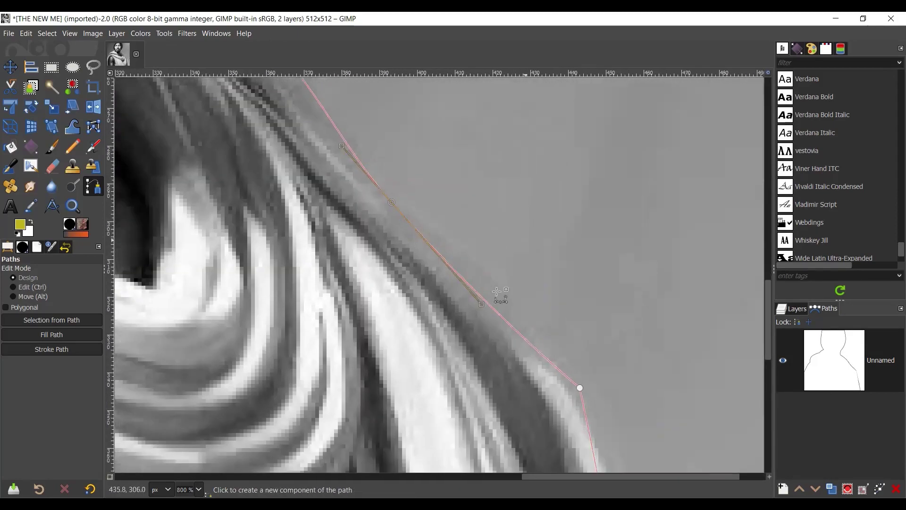
{"action": "scroll", "coordinate": [491, 354], "scroll_direction": "down", "scroll_amount": 2}
{"action": "left_click_drag", "start_coordinate": [491, 354], "coordinate": [543, 447]}
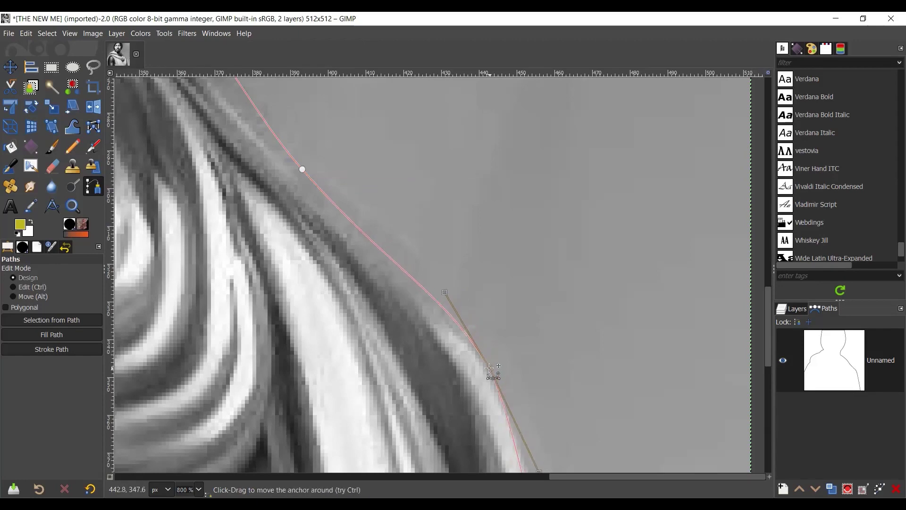
{"action": "scroll", "coordinate": [587, 370], "scroll_direction": "down", "scroll_amount": 4}
{"action": "scroll", "coordinate": [264, 340], "scroll_direction": "down", "scroll_amount": 3}
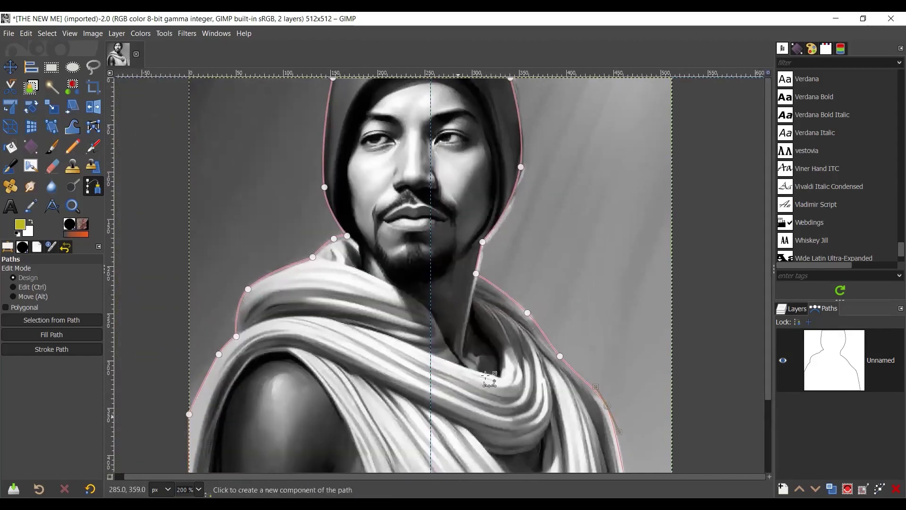
{"action": "left_click", "coordinate": [17, 71]}
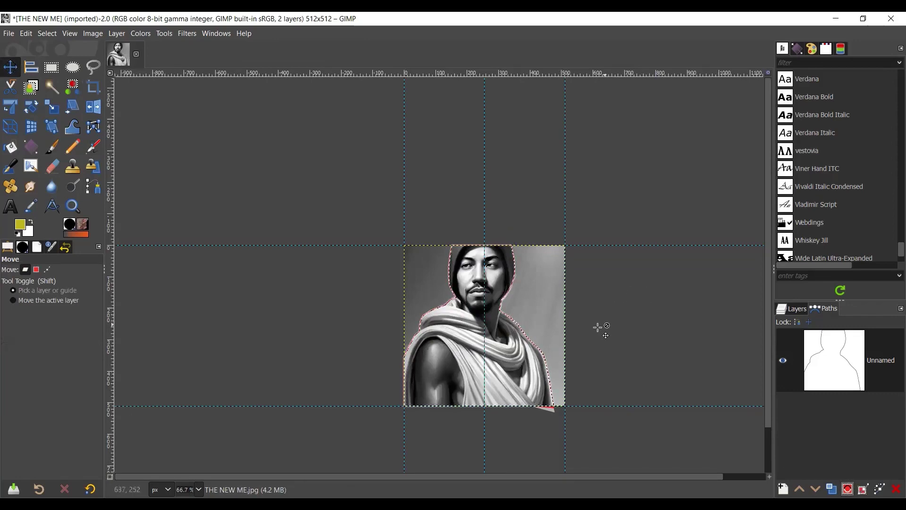
Delete the grey background around the figure.
{"action": "key", "text": "Delete"}
{"action": "scroll", "coordinate": [531, 331], "scroll_direction": "up", "scroll_amount": 1}
{"action": "scroll", "coordinate": [531, 330], "scroll_direction": "up", "scroll_amount": 1}
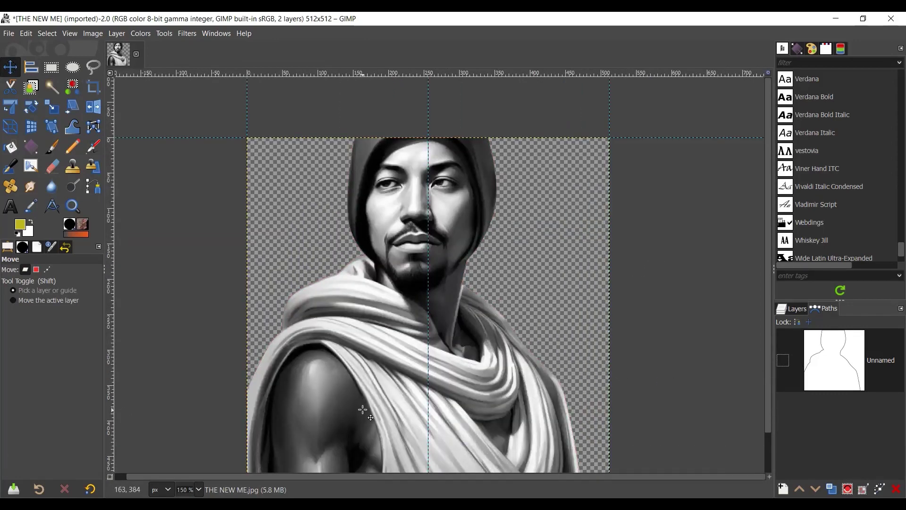
Save the image as DOUBLE EXPOSURE.xcf.
{"action": "key", "text": "ctrl+s"}
{"action": "type", "text": "DOUBLE EXPOSURE.xcf"}
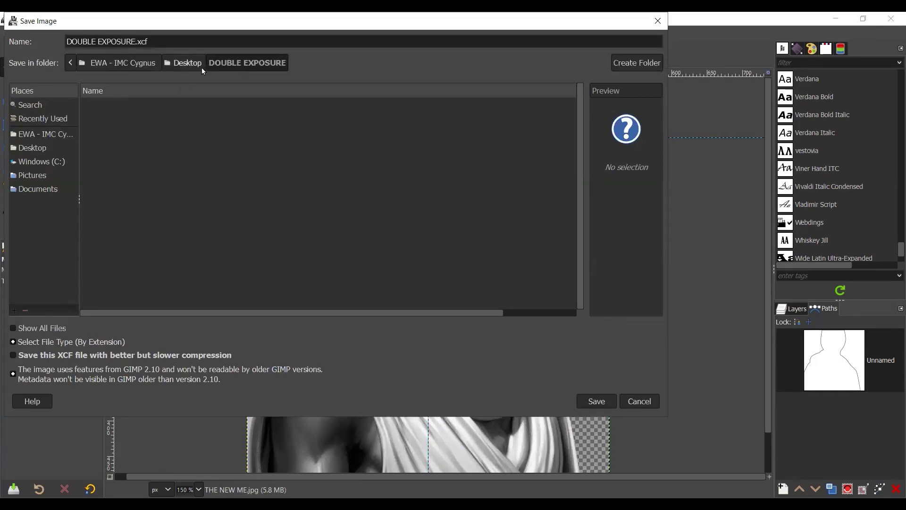
{"action": "left_click", "coordinate": [602, 401]}
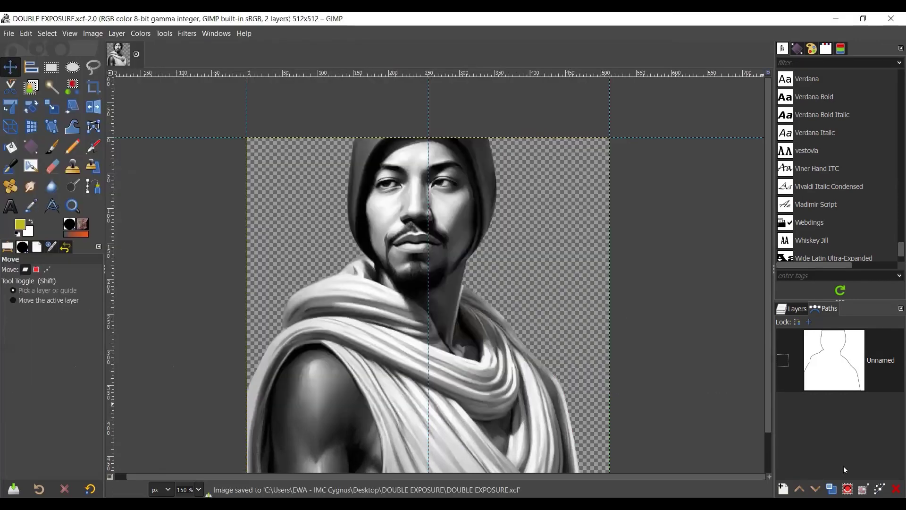
{"action": "left_click", "coordinate": [802, 310]}
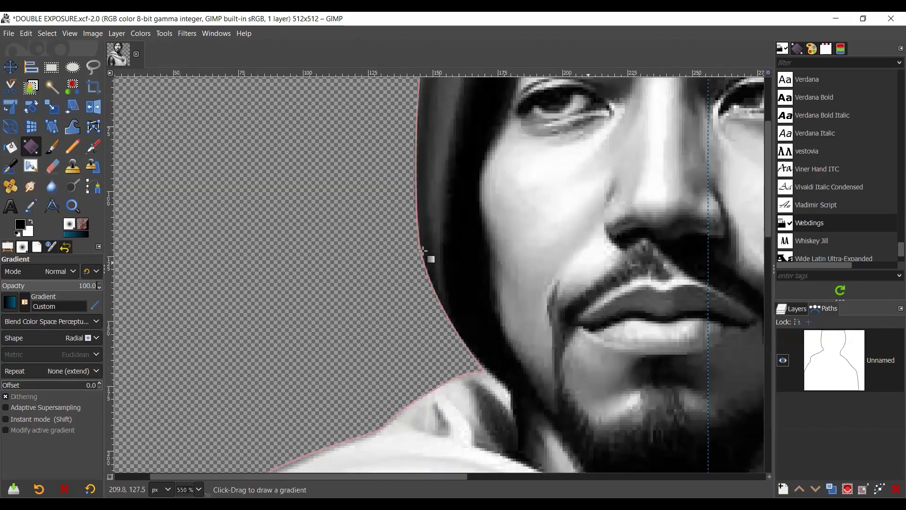
Reshape the path along the hood's left edge, adding an anchor to smooth the curve.
{"action": "key", "text": "b"}
{"action": "left_click_drag", "start_coordinate": [421, 239], "coordinate": [423, 232]}
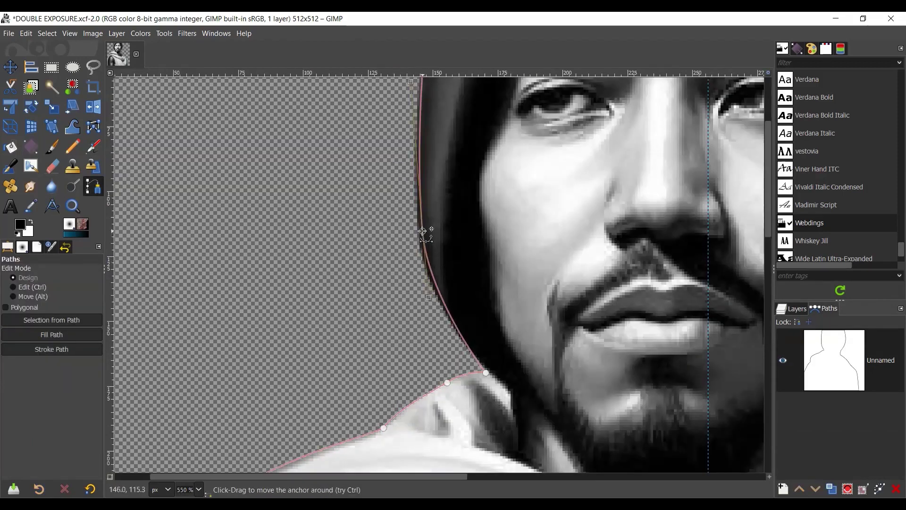
{"action": "left_click", "coordinate": [419, 235], "text": "ctrl"}
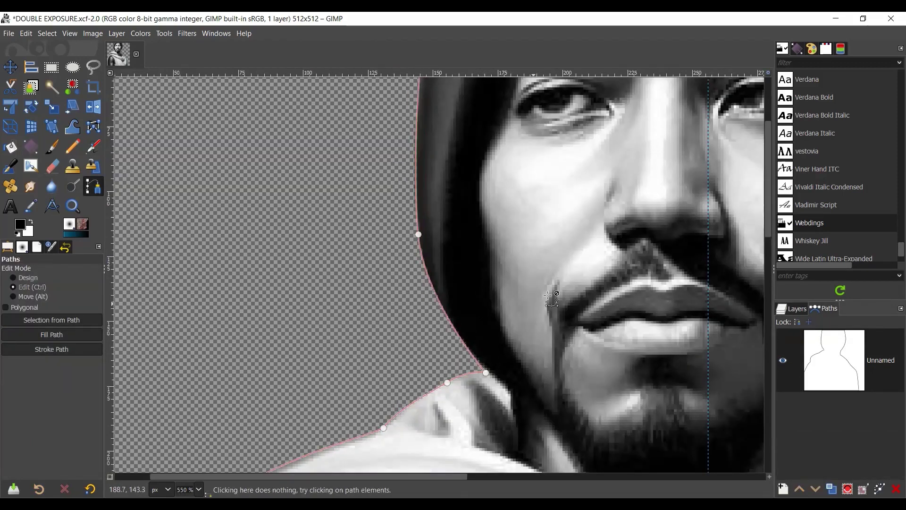
{"action": "scroll", "coordinate": [552, 297], "scroll_direction": "down", "scroll_amount": 5}
Switch to the Move tool and hide the path outline.
{"action": "key", "text": "m"}
{"action": "scroll", "coordinate": [543, 286], "scroll_direction": "up", "scroll_amount": 4}
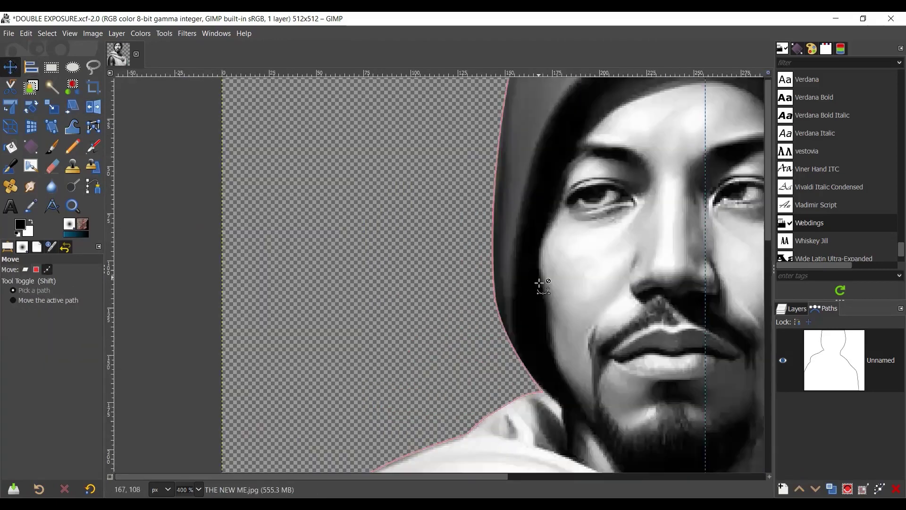
{"action": "left_click", "coordinate": [784, 360]}
{"action": "scroll", "coordinate": [540, 274], "scroll_direction": "down", "scroll_amount": 2}
{"action": "scroll", "coordinate": [536, 278], "scroll_direction": "down", "scroll_amount": 1}
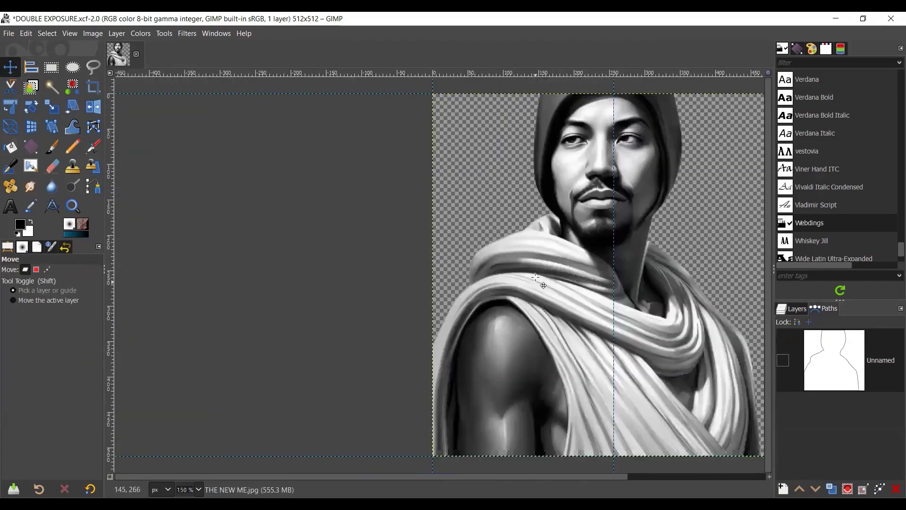
{"action": "scroll", "coordinate": [536, 278], "scroll_direction": "up", "scroll_amount": 1}
{"action": "scroll", "coordinate": [531, 349], "scroll_direction": "down", "scroll_amount": 4}
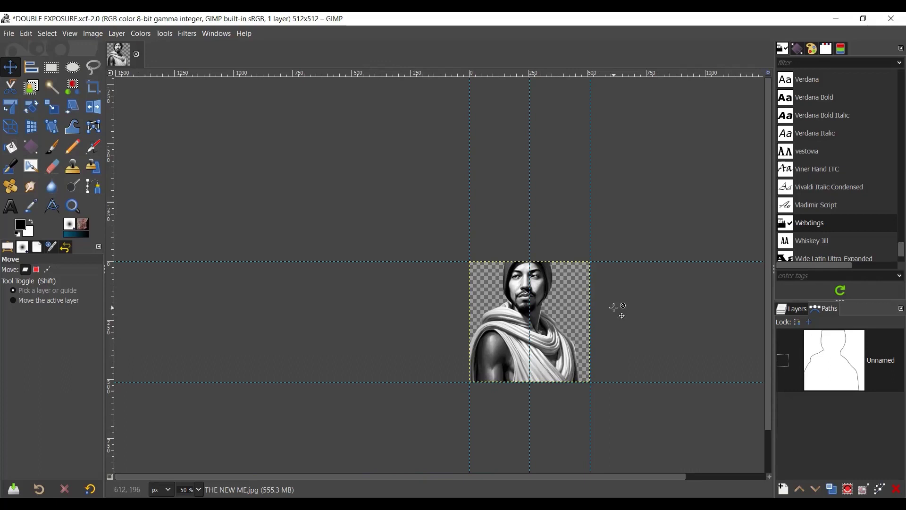
Create a new transparent-filled layer named square from the Layers panel.
{"action": "left_click", "coordinate": [788, 310]}
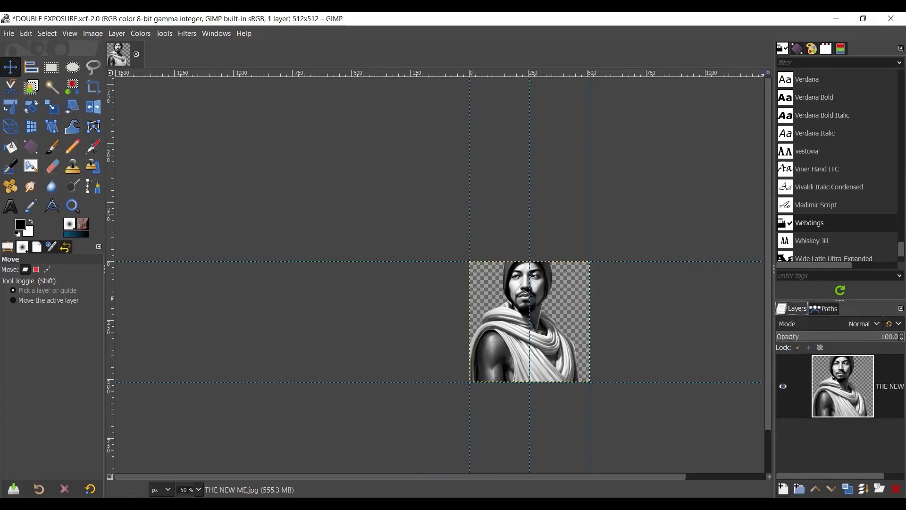
{"action": "double_click", "coordinate": [830, 431]}
{"action": "key", "text": "Return"}
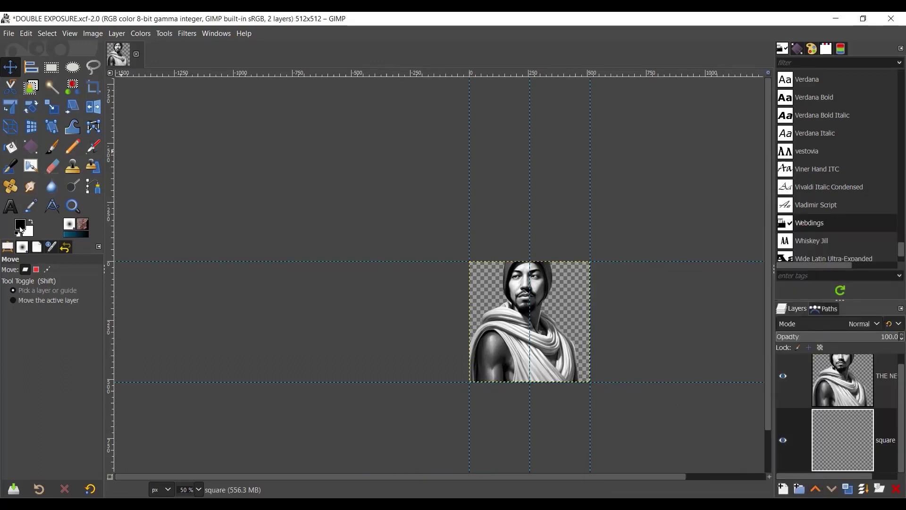
Fill the square layer black, cut out the figure-shaped selection, and deselect.
{"action": "key", "text": "ctrl+comma"}
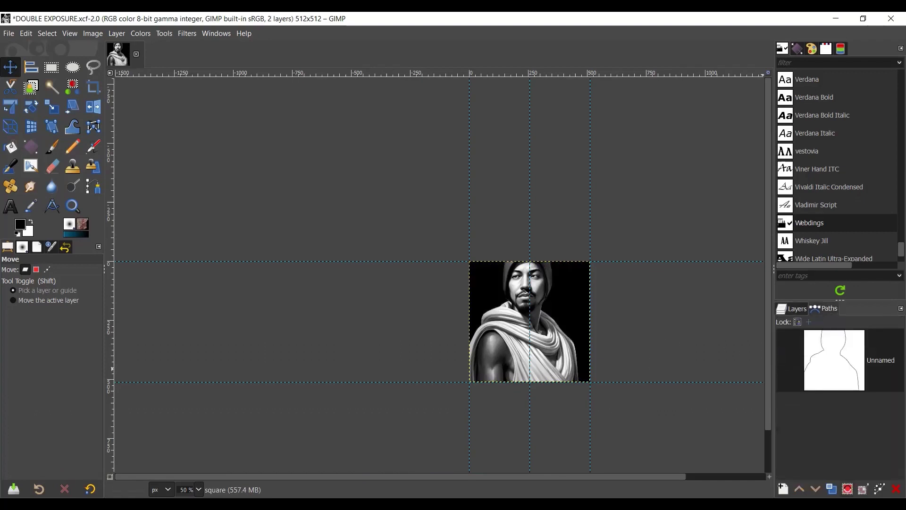
{"action": "key", "text": "Delete"}
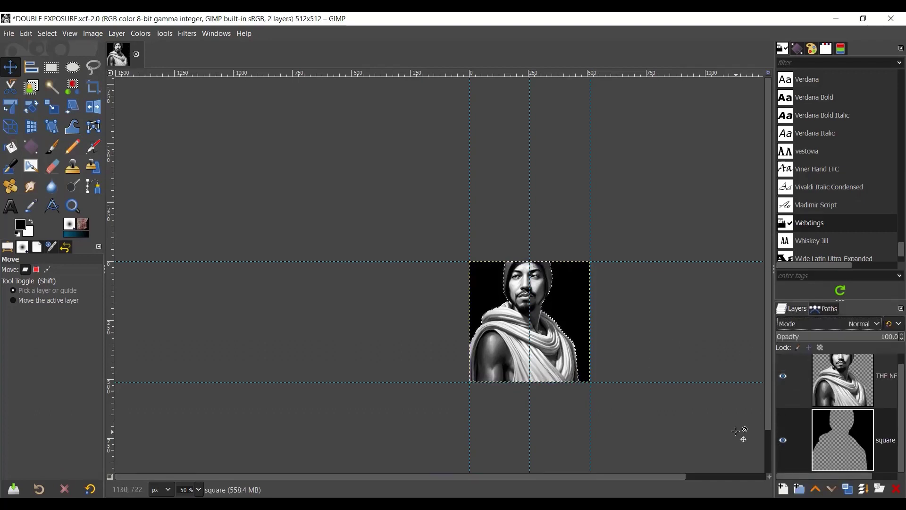
{"action": "scroll", "coordinate": [602, 379], "scroll_direction": "down", "scroll_amount": 2}
{"action": "key", "text": "ctrl+shift+a"}
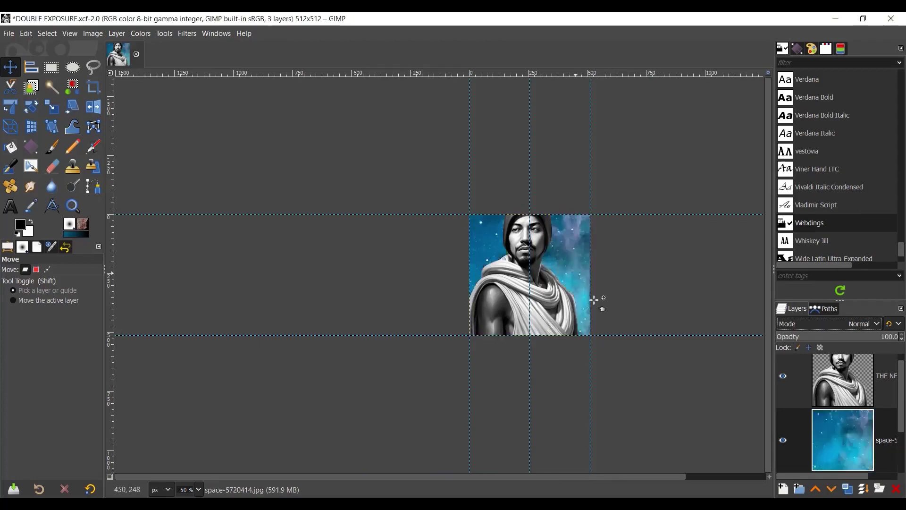
Add the space nebula image as a layer and scale it to 1177×511 to fit the canvas.
{"action": "key", "text": "shift+s"}
{"action": "left_click", "coordinate": [633, 293]}
{"action": "scroll", "coordinate": [633, 292], "scroll_direction": "down", "scroll_amount": 3}
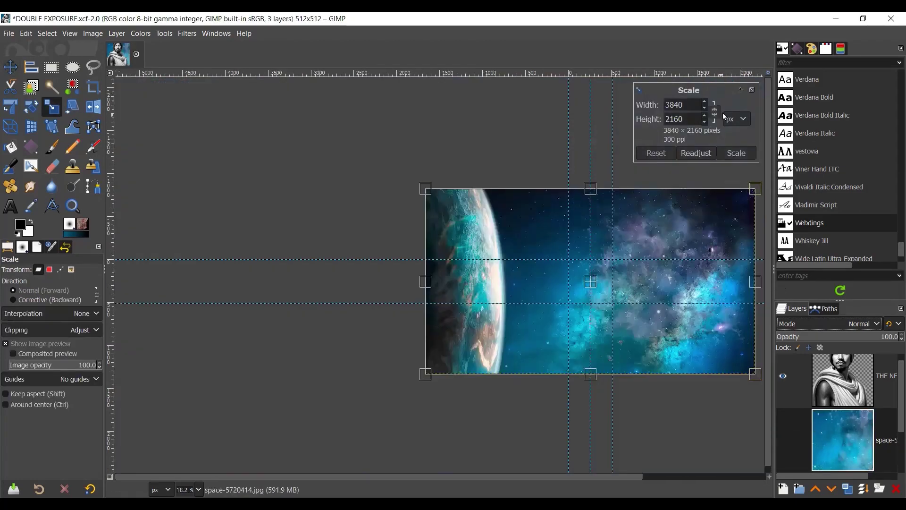
{"action": "left_click_drag", "start_coordinate": [425, 189], "coordinate": [609, 300]}
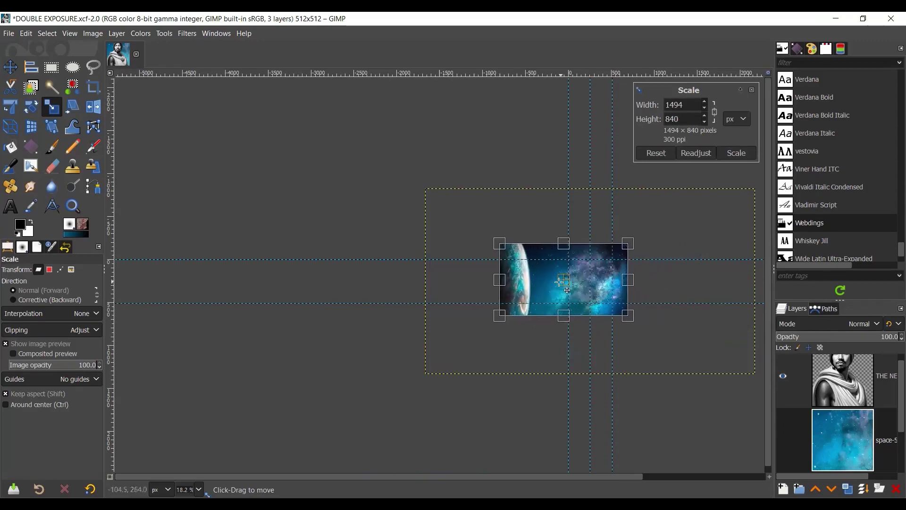
{"action": "scroll", "coordinate": [682, 312], "scroll_direction": "up", "scroll_amount": 2}
{"action": "scroll", "coordinate": [682, 312], "scroll_direction": "up", "scroll_amount": 2}
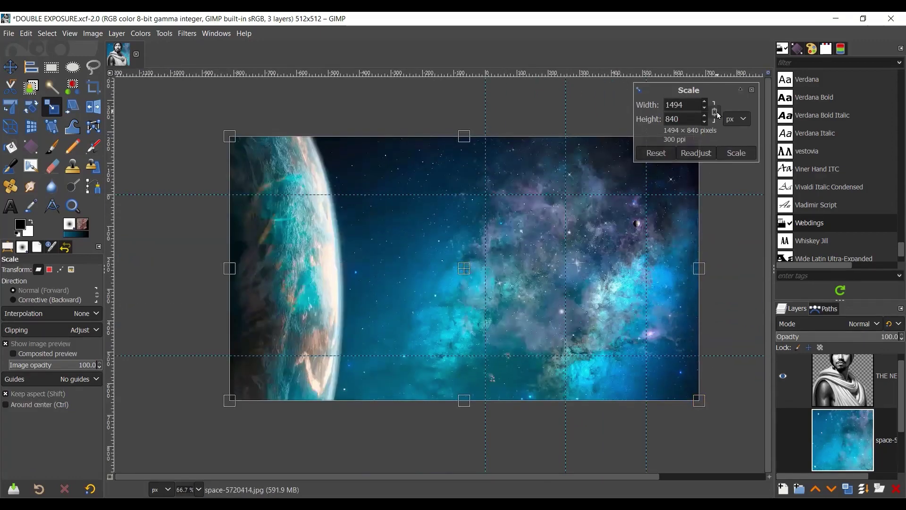
{"action": "mouse_move", "coordinate": [224, 149]}
{"action": "left_mouse_down"}
{"action": "mouse_move", "coordinate": [286, 216]}
{"action": "mouse_move", "coordinate": [330, 192]}
{"action": "left_mouse_up"}
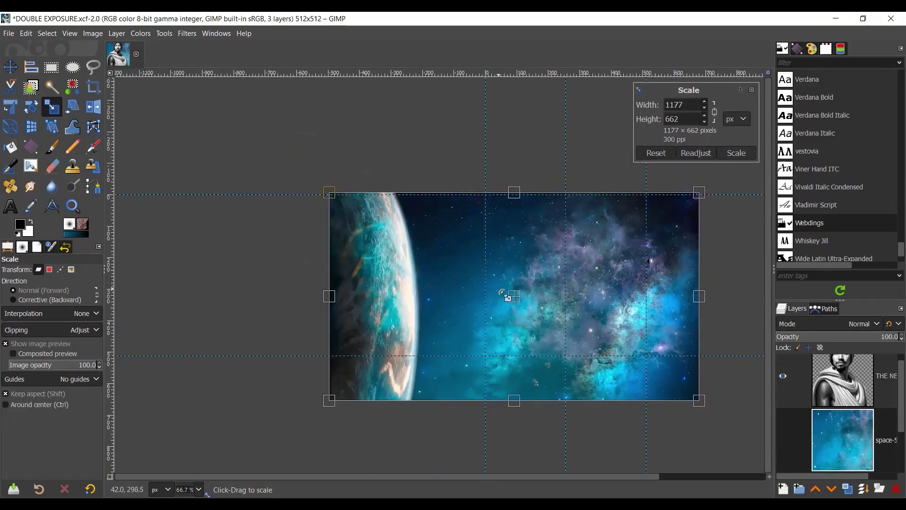
{"action": "left_click_drag", "start_coordinate": [536, 271], "coordinate": [488, 250]}
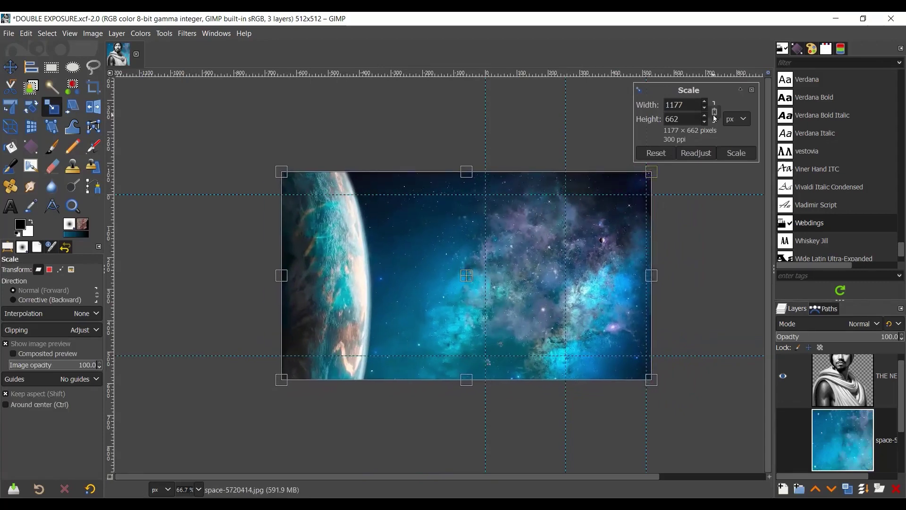
{"action": "left_click_drag", "start_coordinate": [468, 380], "coordinate": [468, 356]}
{"action": "left_click_drag", "start_coordinate": [468, 173], "coordinate": [469, 191]}
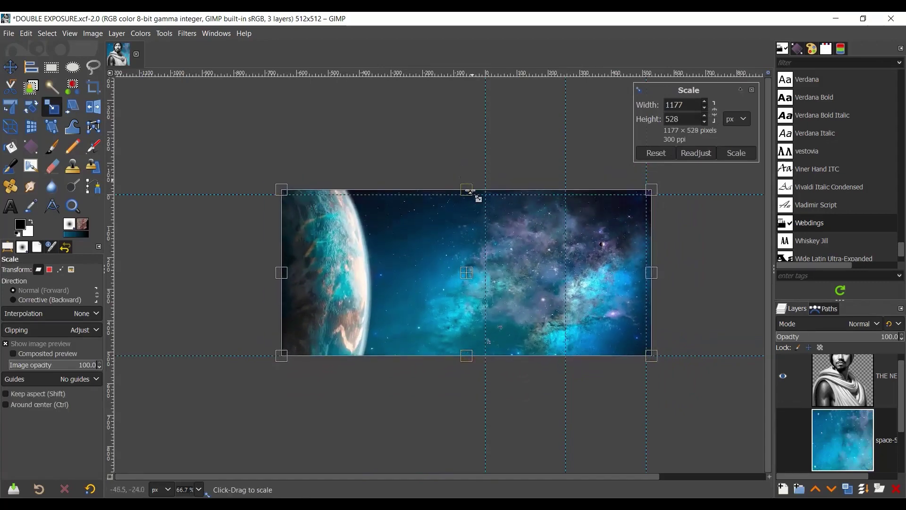
{"action": "left_click", "coordinate": [737, 152]}
{"action": "scroll", "coordinate": [842, 414], "scroll_direction": "down", "scroll_amount": 2}
{"action": "scroll", "coordinate": [803, 372], "scroll_direction": "up", "scroll_amount": 1}
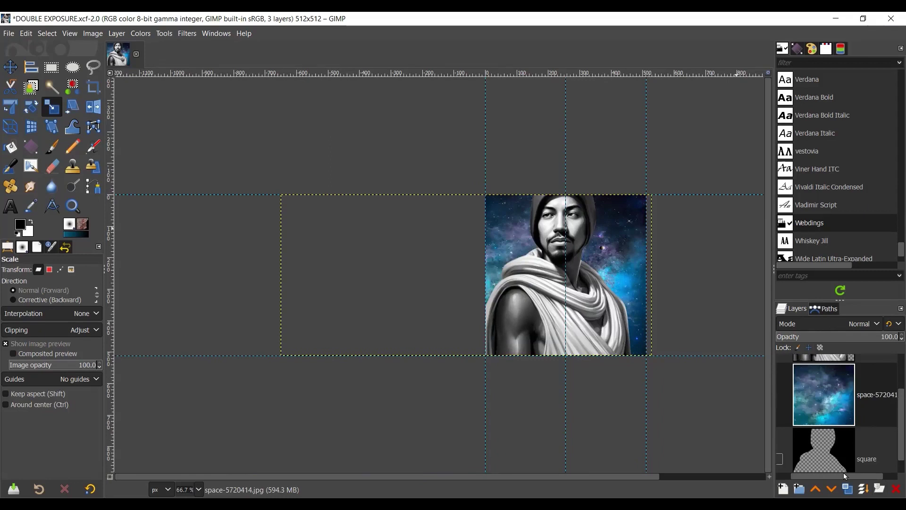
Move the nebula below the square layer and set the portrait layer's mode to Soft light.
{"action": "left_click", "coordinate": [832, 488]}
{"action": "scroll", "coordinate": [824, 401], "scroll_direction": "up", "scroll_amount": 3}
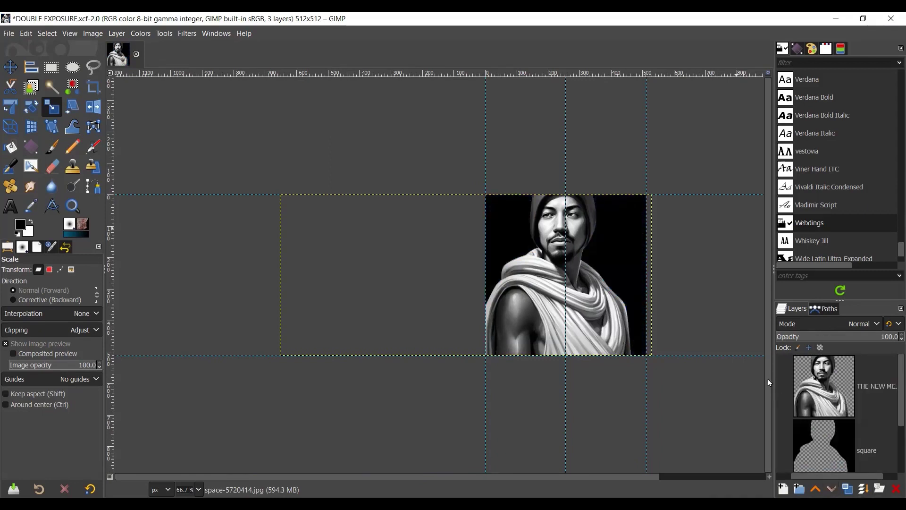
{"action": "left_click", "coordinate": [824, 386]}
{"action": "left_click", "coordinate": [863, 324]}
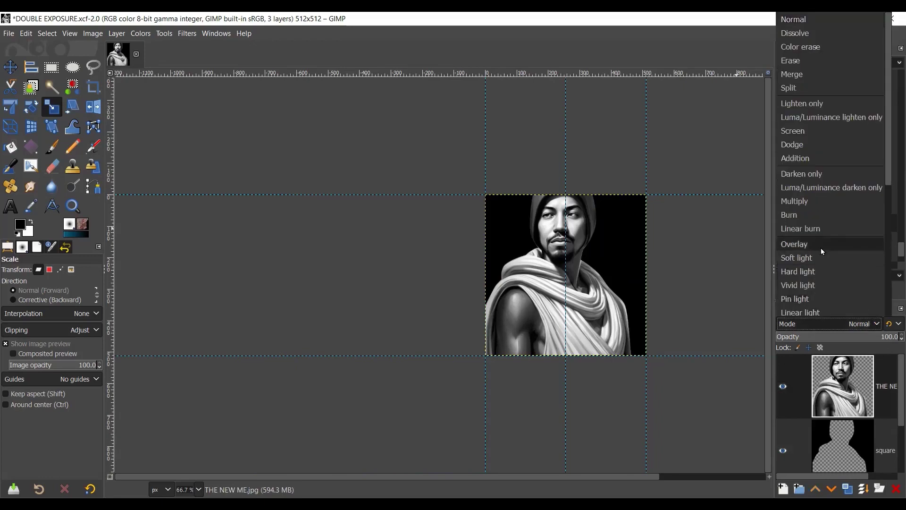
{"action": "left_click", "coordinate": [820, 247]}
{"action": "left_click", "coordinate": [864, 324]}
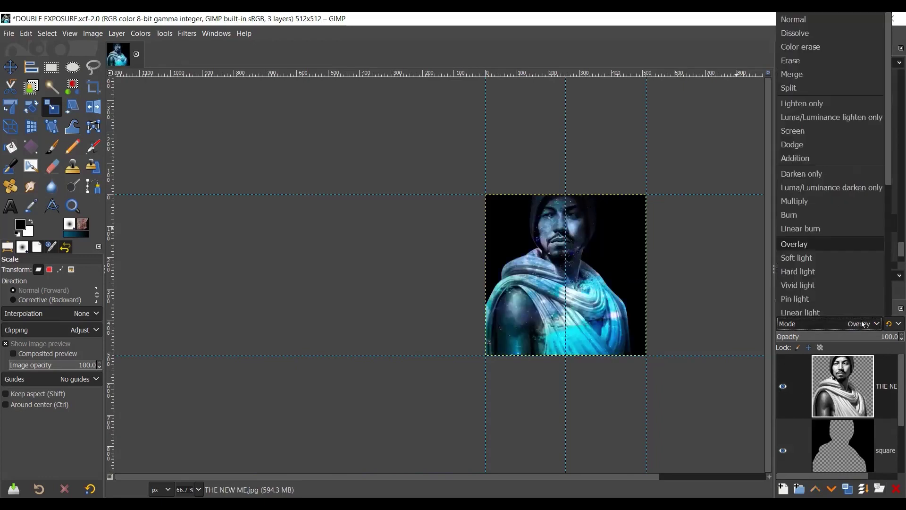
{"action": "left_click", "coordinate": [823, 259]}
Select the nebula layer for colour adjustment.
{"action": "scroll", "coordinate": [673, 344], "scroll_direction": "up", "scroll_amount": 2, "text": "ctrl"}
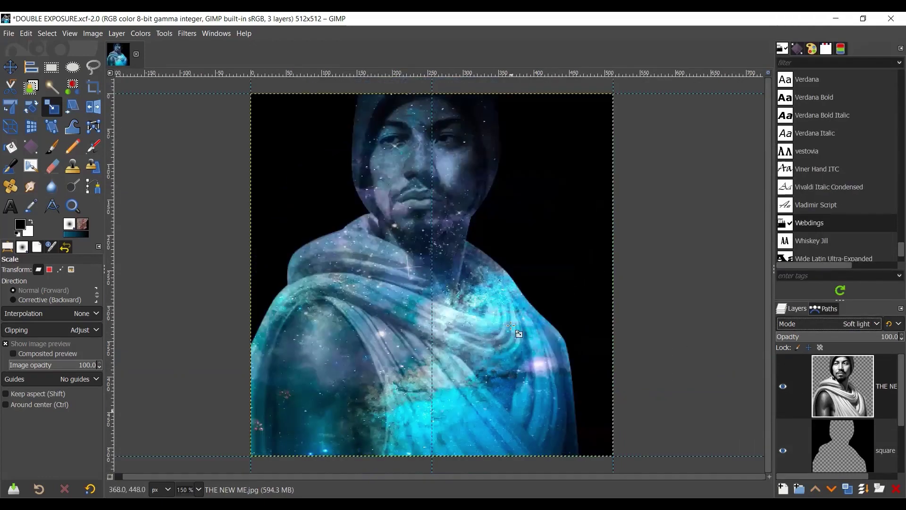
{"action": "scroll", "coordinate": [842, 415], "scroll_direction": "down", "scroll_amount": 2}
{"action": "left_click", "coordinate": [843, 440]}
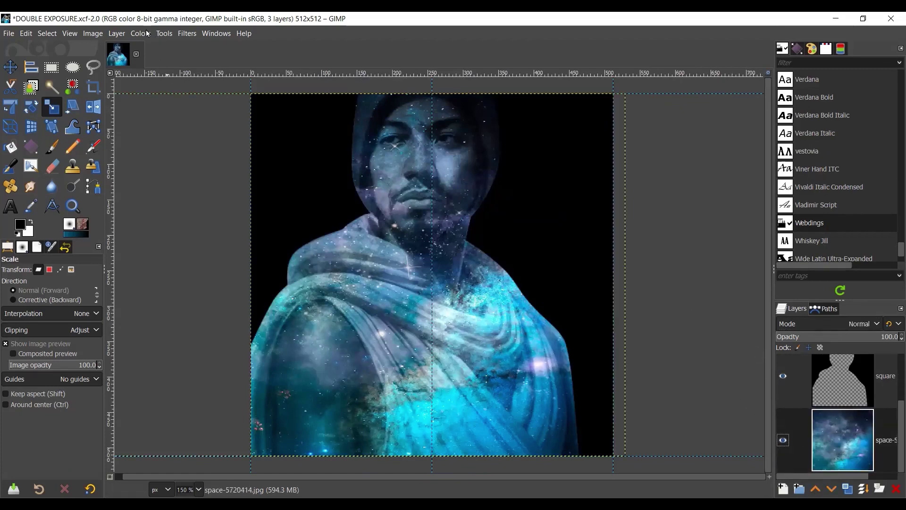
{"action": "left_click", "coordinate": [141, 33]}
Apply Shadows-Highlights to the nebula with the white point lowered to about -3.1.
{"action": "left_click", "coordinate": [200, 132]}
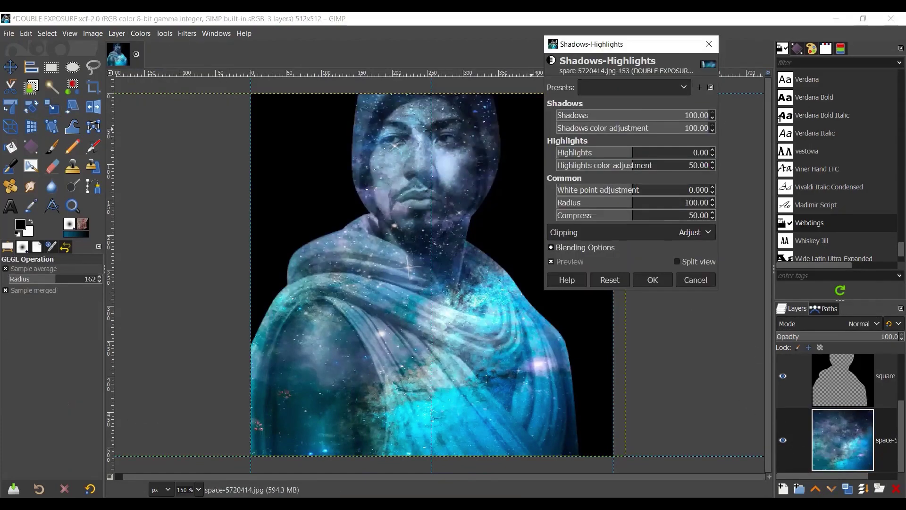
{"action": "mouse_move", "coordinate": [635, 154]}
{"action": "left_mouse_down"}
{"action": "mouse_move", "coordinate": [658, 197]}
{"action": "mouse_move", "coordinate": [692, 204]}
{"action": "left_mouse_up"}
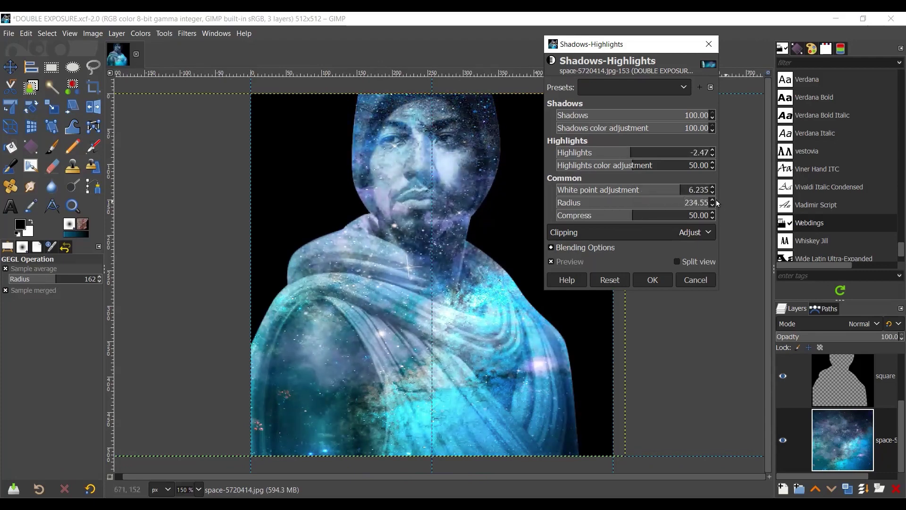
{"action": "left_click", "coordinate": [656, 195]}
{"action": "mouse_move", "coordinate": [656, 195]}
{"action": "left_mouse_down"}
{"action": "mouse_move", "coordinate": [608, 201]}
{"action": "mouse_move", "coordinate": [717, 220]}
{"action": "left_mouse_up"}
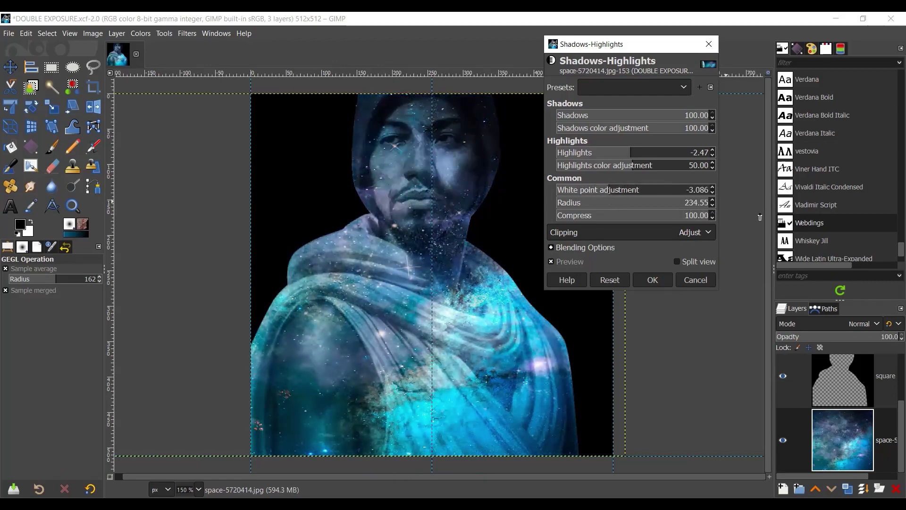
{"action": "left_click", "coordinate": [655, 279]}
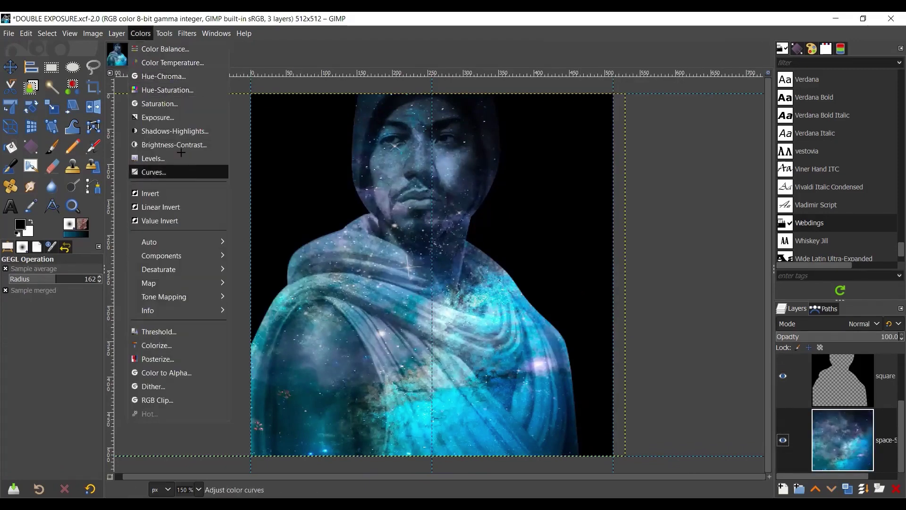
{"action": "left_click", "coordinate": [190, 173]}
{"action": "left_click", "coordinate": [192, 118]}
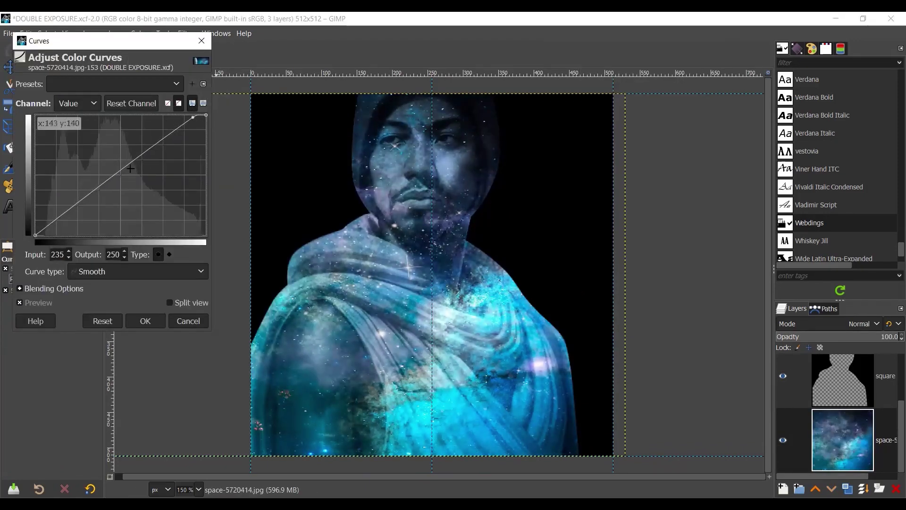
{"action": "mouse_move", "coordinate": [192, 117]}
{"action": "left_mouse_down"}
{"action": "mouse_move", "coordinate": [191, 157]}
{"action": "mouse_move", "coordinate": [191, 125]}
{"action": "left_mouse_up"}
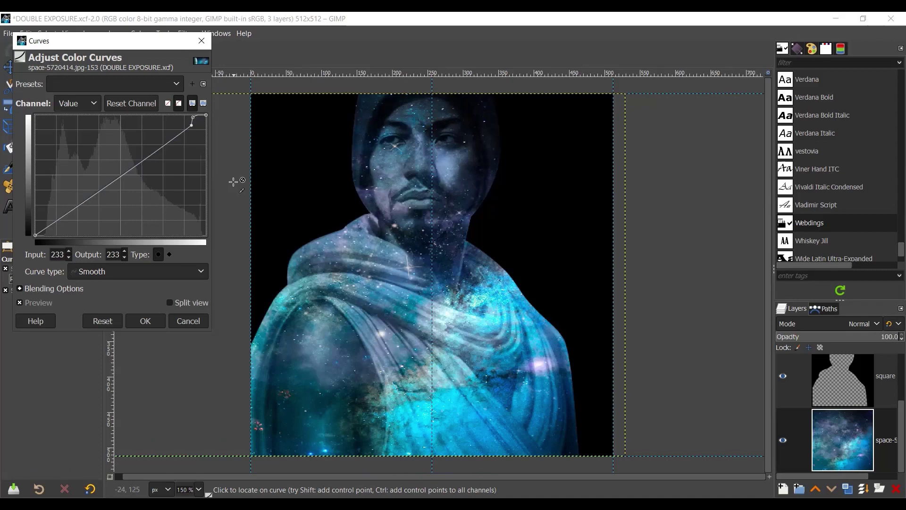
{"action": "left_click", "coordinate": [108, 325]}
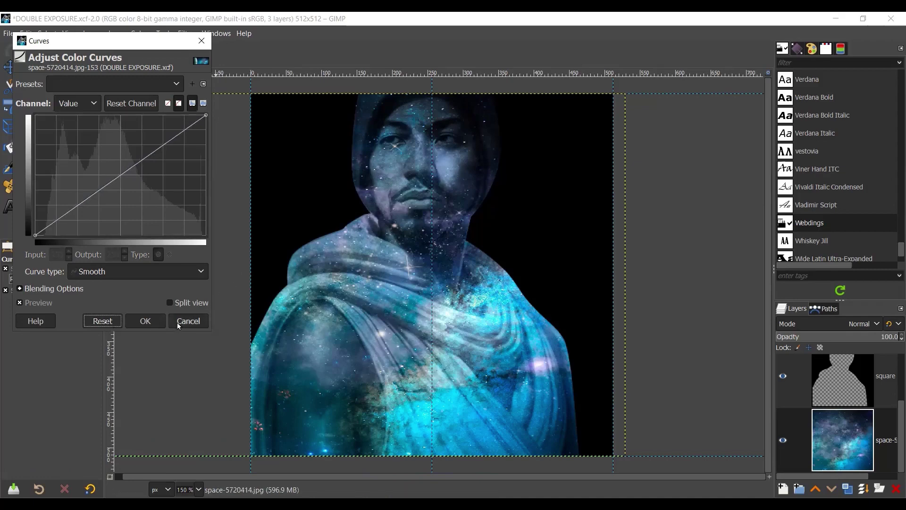
{"action": "left_click", "coordinate": [893, 402]}
Set THE NEW ME layer's exposure to black level 0.021 and exposure 0.581, then duplicate the space layer.
{"action": "left_click", "coordinate": [140, 34]}
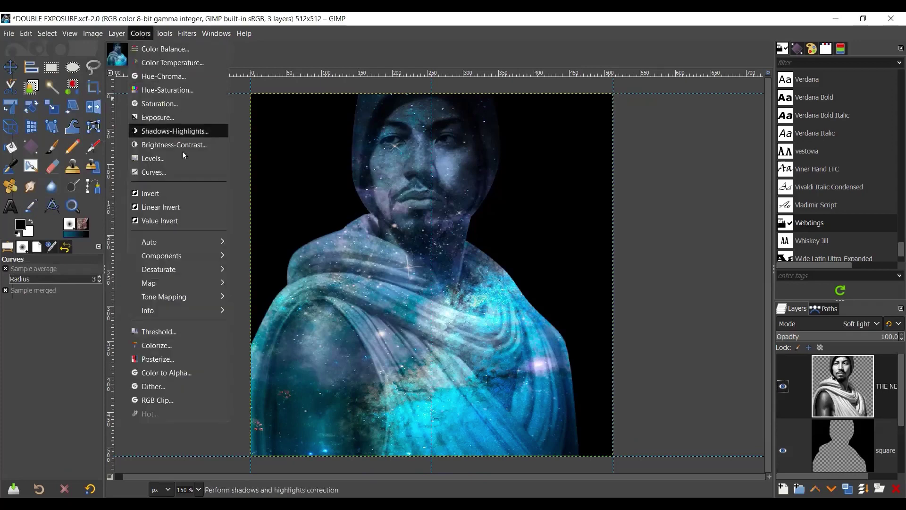
{"action": "key", "text": "Return"}
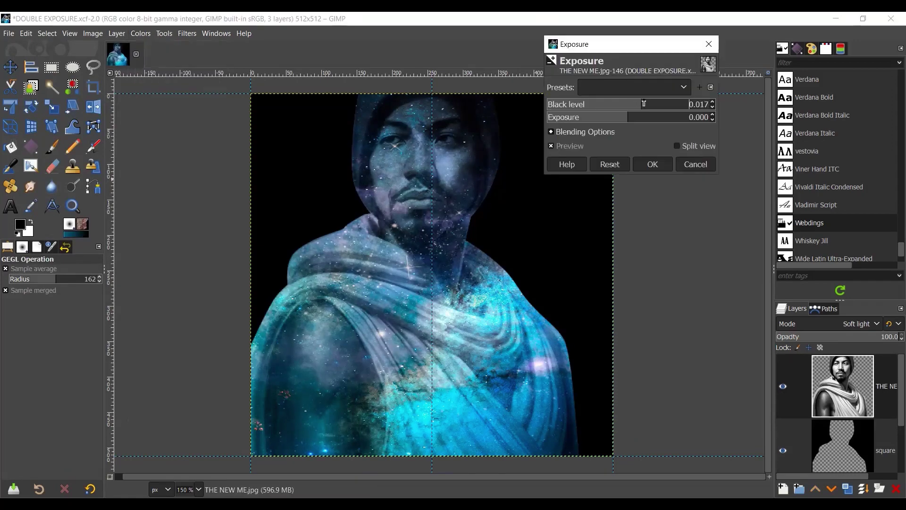
{"action": "left_click_drag", "start_coordinate": [647, 105], "coordinate": [633, 124]}
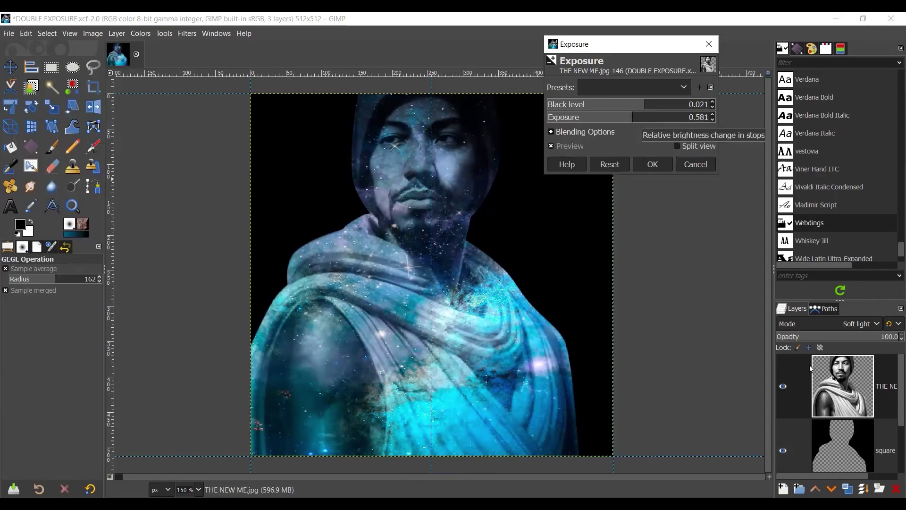
{"action": "key", "text": "Return"}
{"action": "left_click", "coordinate": [837, 442]}
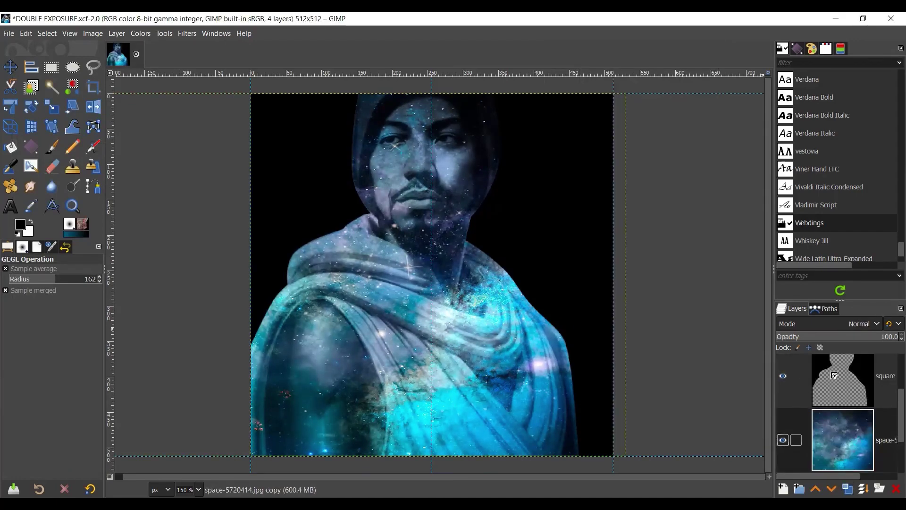
Move the square silhouette layer beneath the nebula copy in the layer stack.
{"action": "left_click_drag", "start_coordinate": [834, 375], "coordinate": [838, 465]}
{"action": "scroll", "coordinate": [840, 390], "scroll_direction": "up", "scroll_amount": 2}
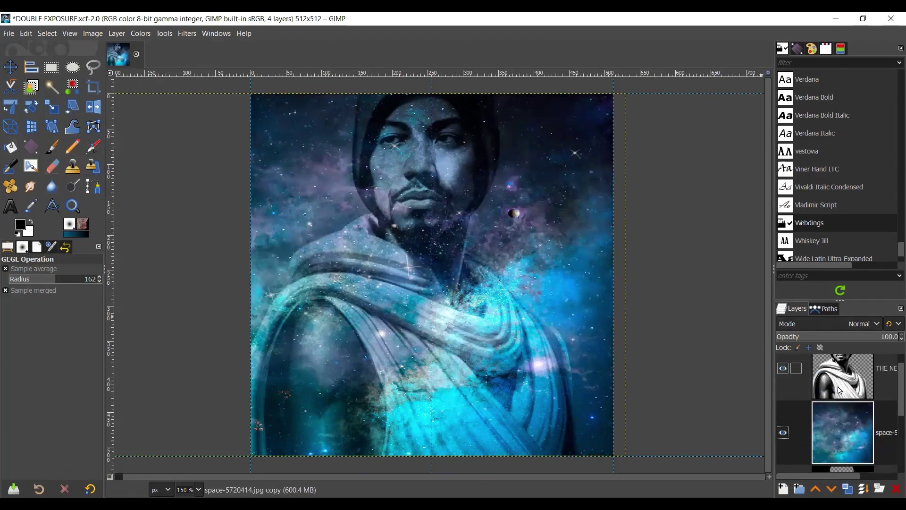
{"action": "scroll", "coordinate": [838, 389], "scroll_direction": "down", "scroll_amount": 1}
{"action": "scroll", "coordinate": [837, 389], "scroll_direction": "down", "scroll_amount": 1}
{"action": "scroll", "coordinate": [843, 415], "scroll_direction": "up", "scroll_amount": 1}
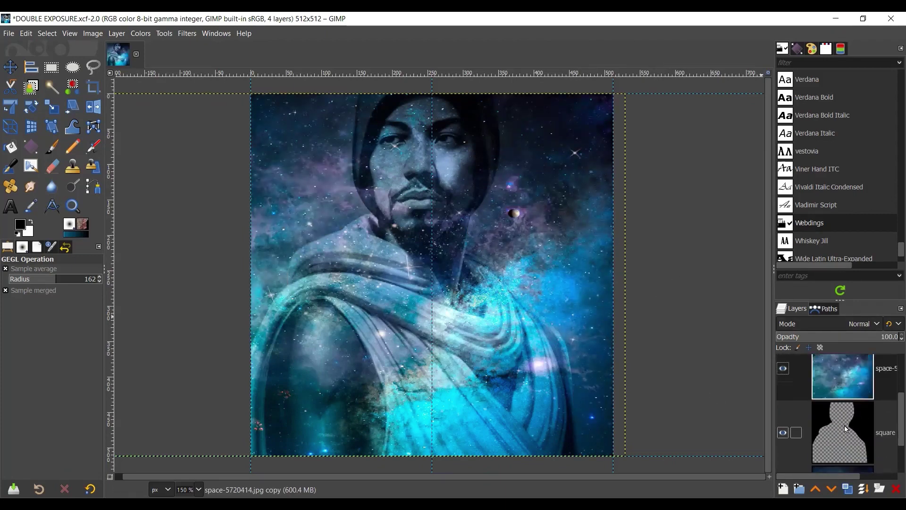
{"action": "scroll", "coordinate": [842, 375], "scroll_direction": "down", "scroll_amount": 1}
{"action": "scroll", "coordinate": [842, 375], "scroll_direction": "up", "scroll_amount": 1}
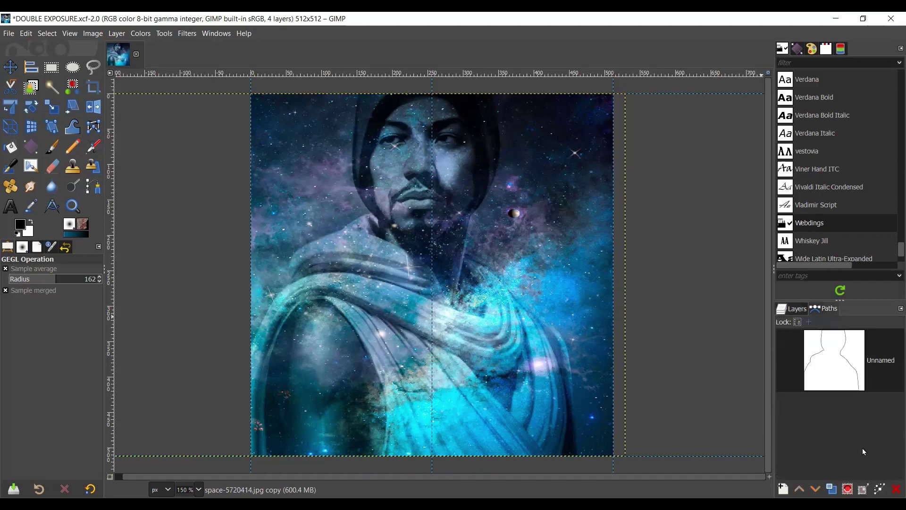
Turn the silhouette path into a selection, delete that figure area from the nebula copy, and deselect.
{"action": "left_click", "coordinate": [848, 489]}
{"action": "left_click", "coordinate": [793, 309]}
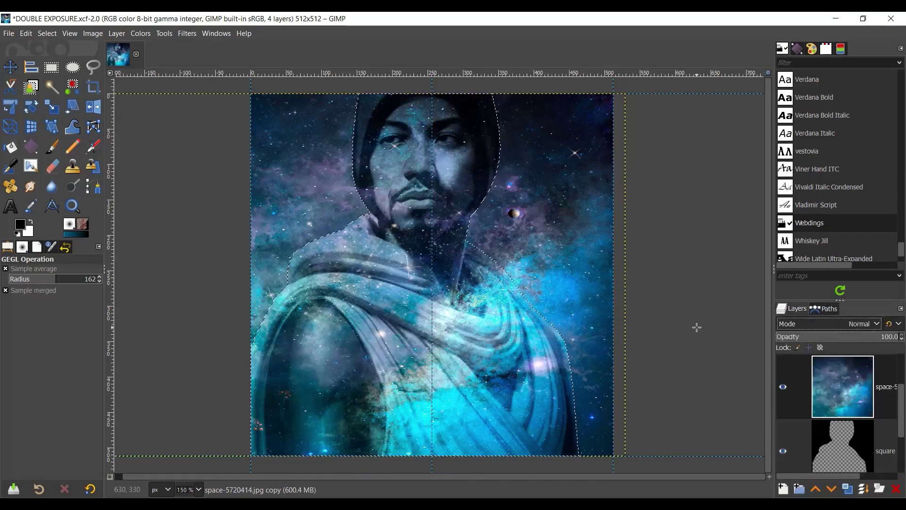
{"action": "scroll", "coordinate": [826, 430], "scroll_direction": "down", "scroll_amount": 2}
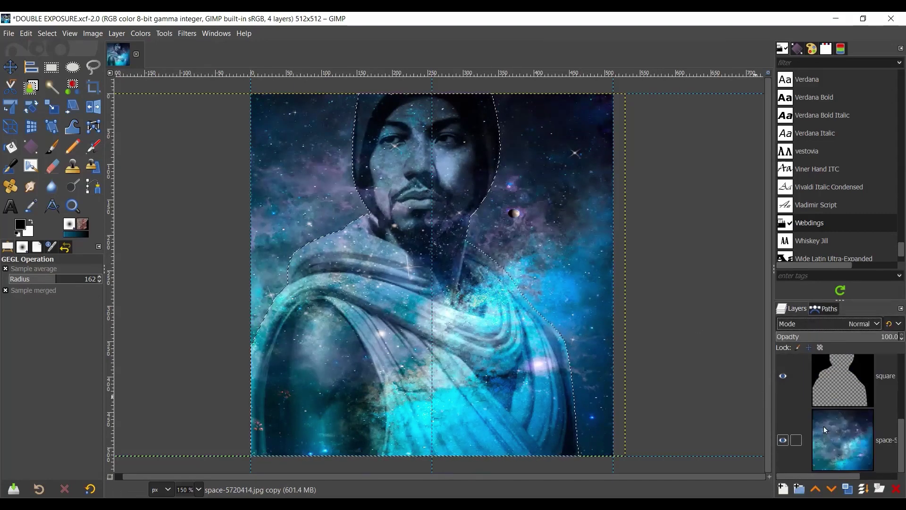
{"action": "key", "text": "Delete"}
{"action": "key", "text": "ctrl+shift+a"}
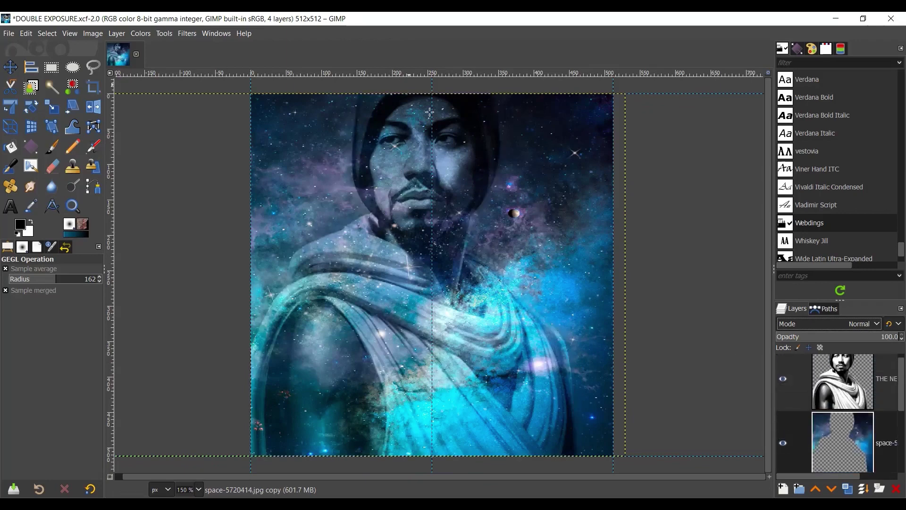
{"action": "left_click", "coordinate": [141, 33]}
Try a darkening two-point Curves adjustment on the nebula copy, then reset and discard it.
{"action": "left_click", "coordinate": [188, 170]}
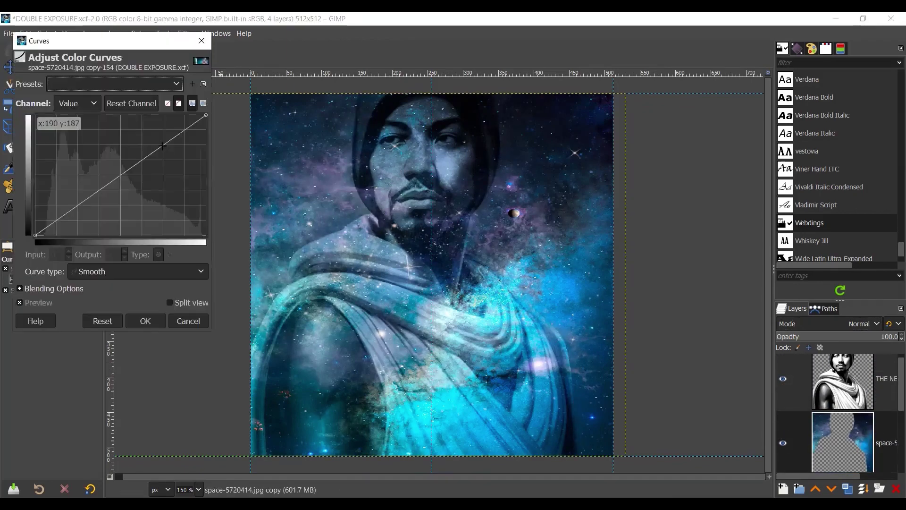
{"action": "left_click_drag", "start_coordinate": [162, 146], "coordinate": [163, 163]}
{"action": "left_click", "coordinate": [119, 188]}
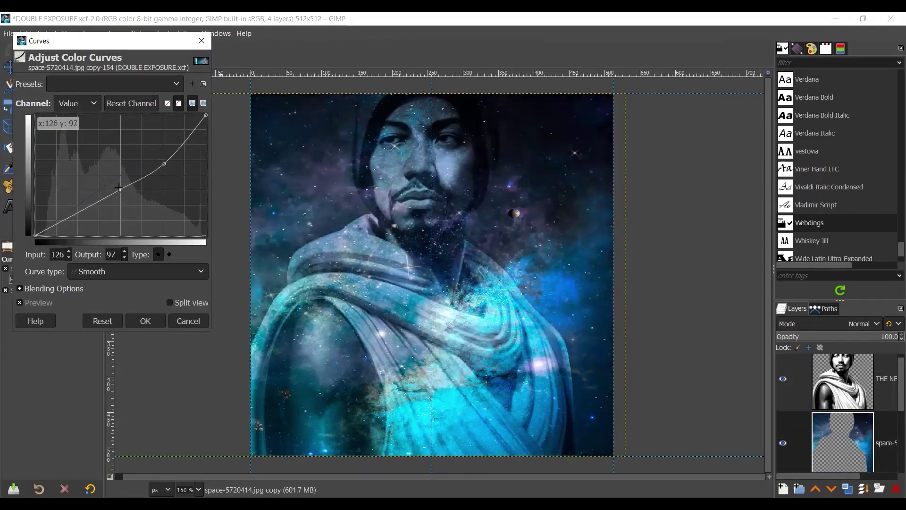
{"action": "left_click_drag", "start_coordinate": [119, 188], "coordinate": [122, 209]}
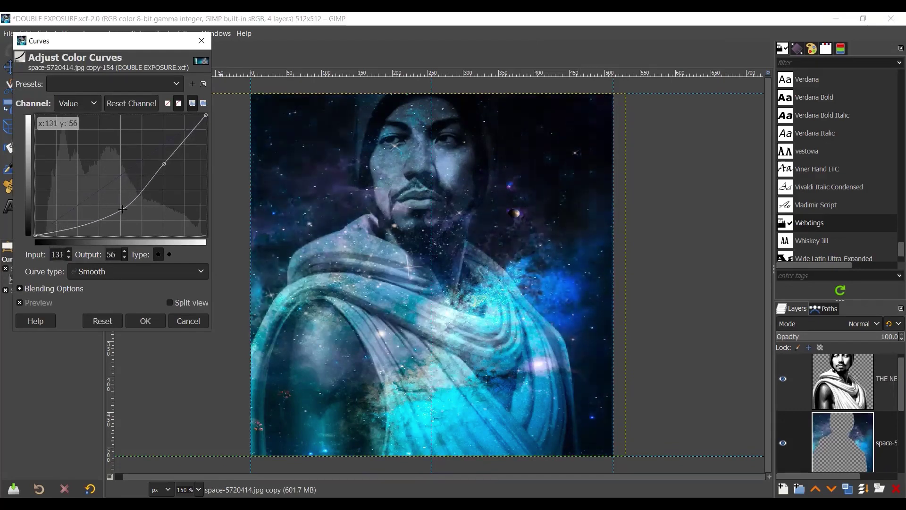
{"action": "left_click", "coordinate": [103, 321]}
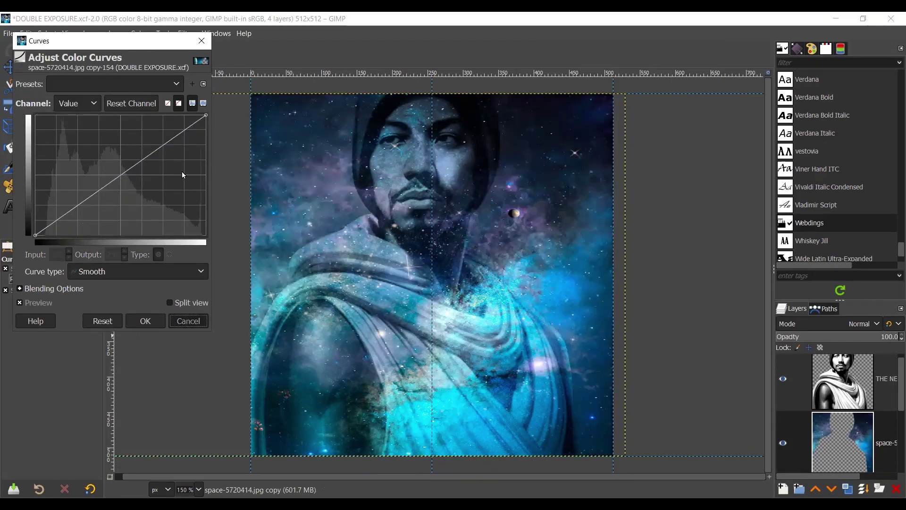
{"action": "left_click", "coordinate": [188, 321]}
{"action": "left_click", "coordinate": [140, 33]}
Try a slight Brightness-Contrast change, reset and cancel it, and bring up Exposure instead.
{"action": "left_click", "coordinate": [189, 148]}
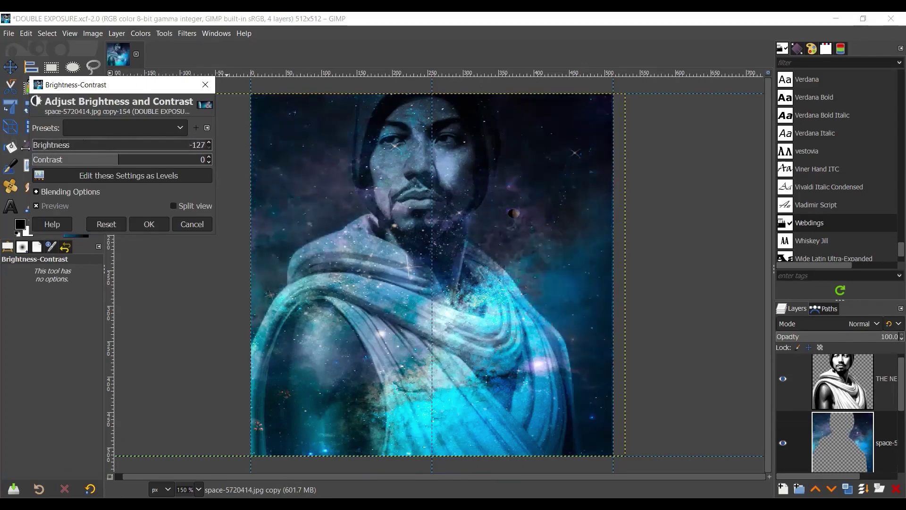
{"action": "left_click", "coordinate": [123, 161]}
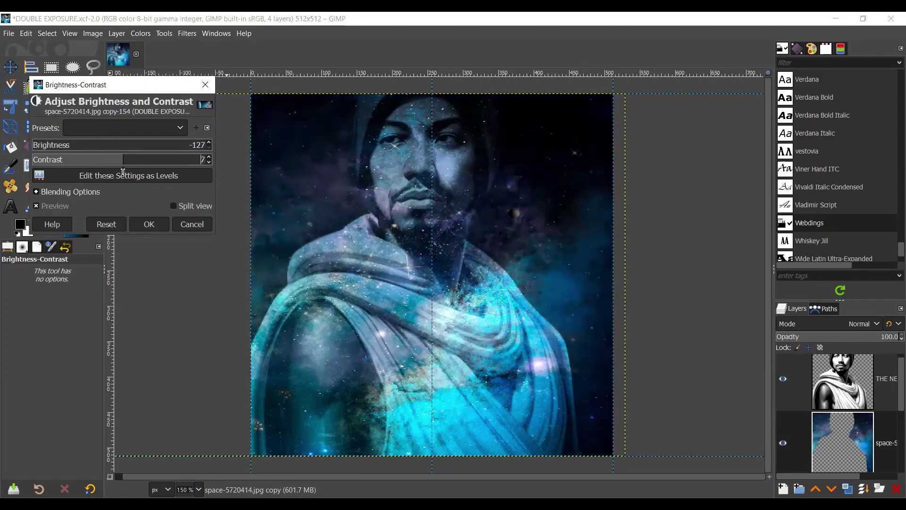
{"action": "left_click", "coordinate": [120, 160]}
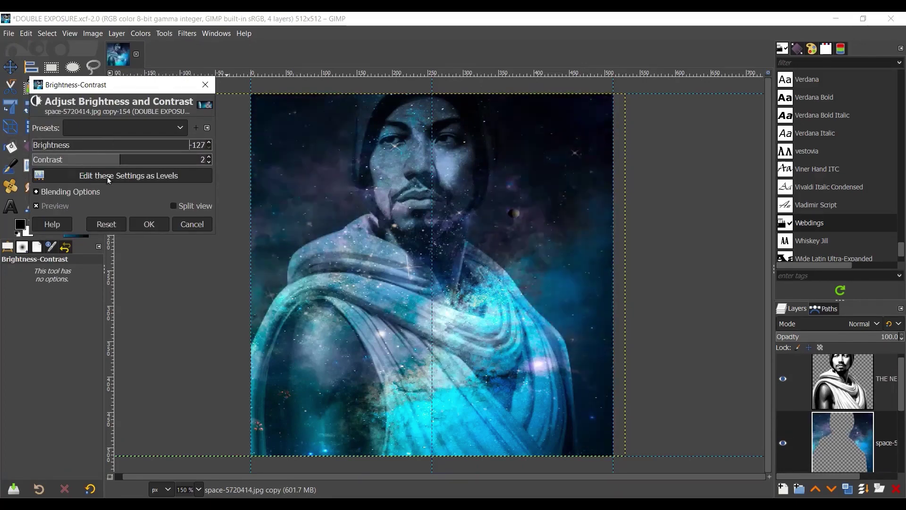
{"action": "left_click", "coordinate": [106, 225]}
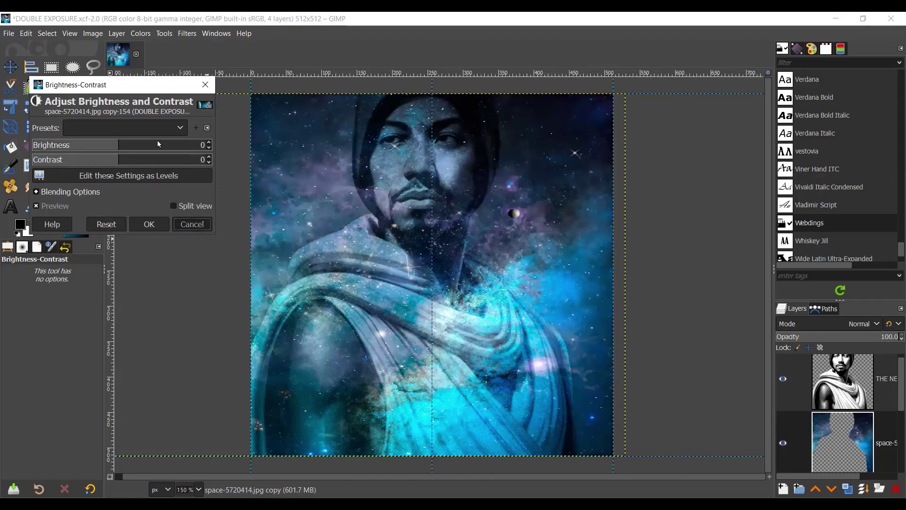
{"action": "left_click", "coordinate": [192, 224]}
{"action": "left_click", "coordinate": [140, 33]}
{"action": "left_click", "coordinate": [172, 118]}
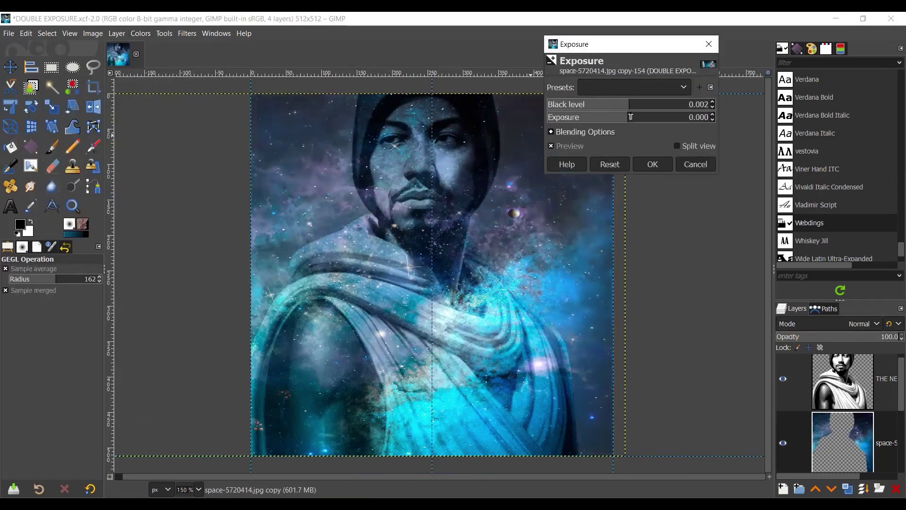
Lower the nebula copy's exposure to about -3.5 and apply it.
{"action": "mouse_move", "coordinate": [631, 116]}
{"action": "left_mouse_down"}
{"action": "mouse_move", "coordinate": [599, 127]}
{"action": "mouse_move", "coordinate": [625, 128]}
{"action": "left_mouse_up"}
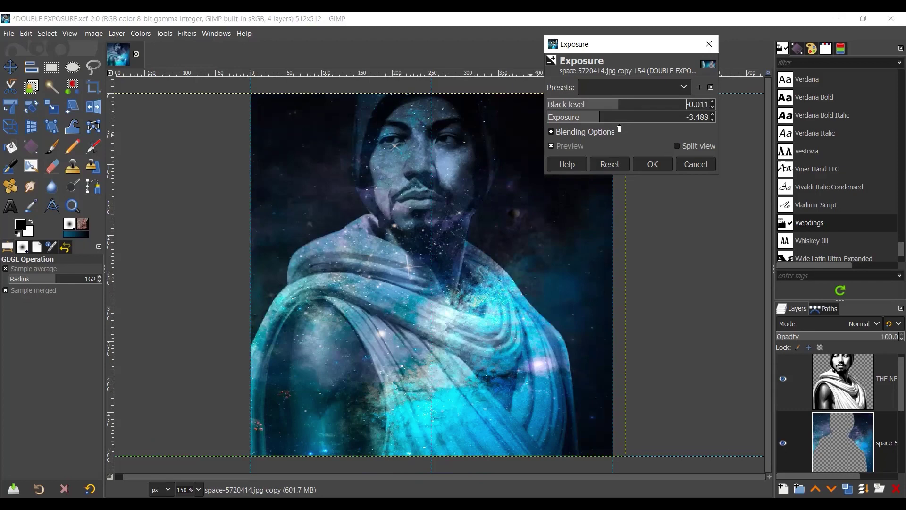
{"action": "left_click", "coordinate": [647, 166]}
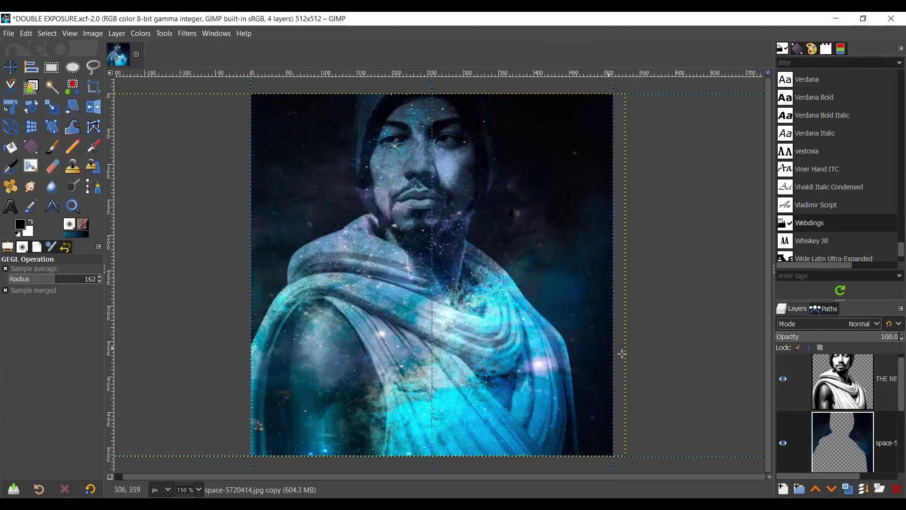
Save the project as DOUBLE EXPOSURE.xcf and export the composite under the default name DOUBLE EXPOSURE.png.
{"action": "key", "text": "ctrl+s"}
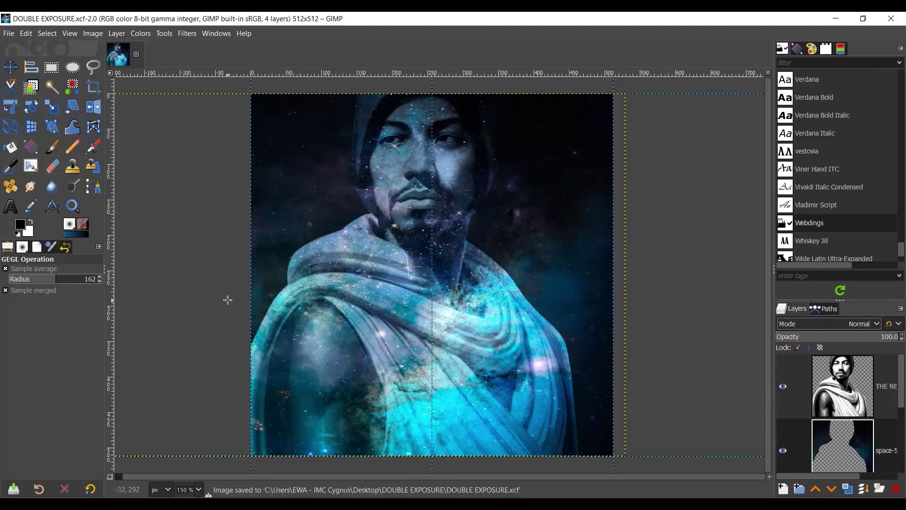
{"action": "left_click", "coordinate": [9, 33]}
{"action": "key", "text": "Return"}
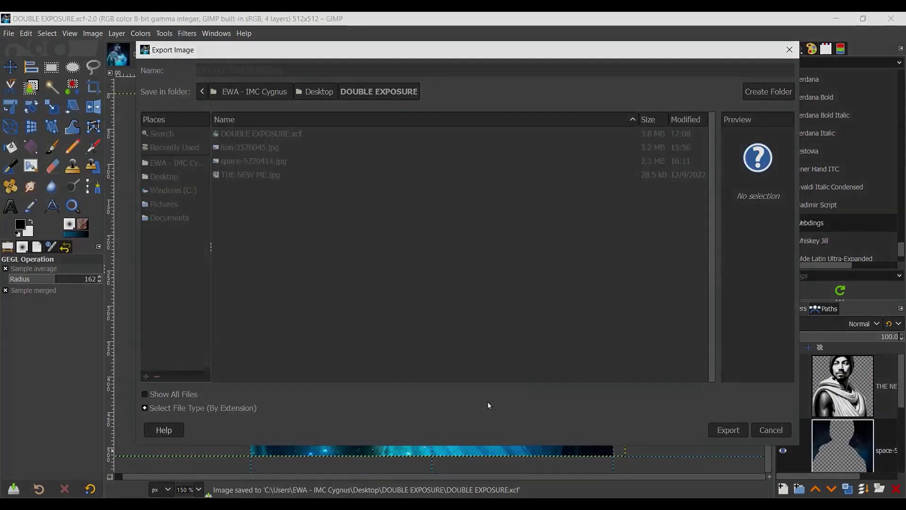
{"action": "key", "text": "Return"}
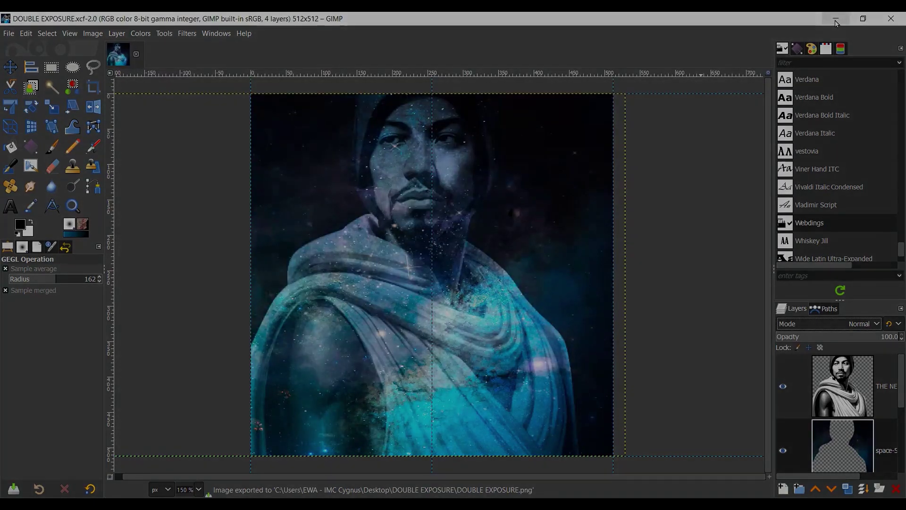